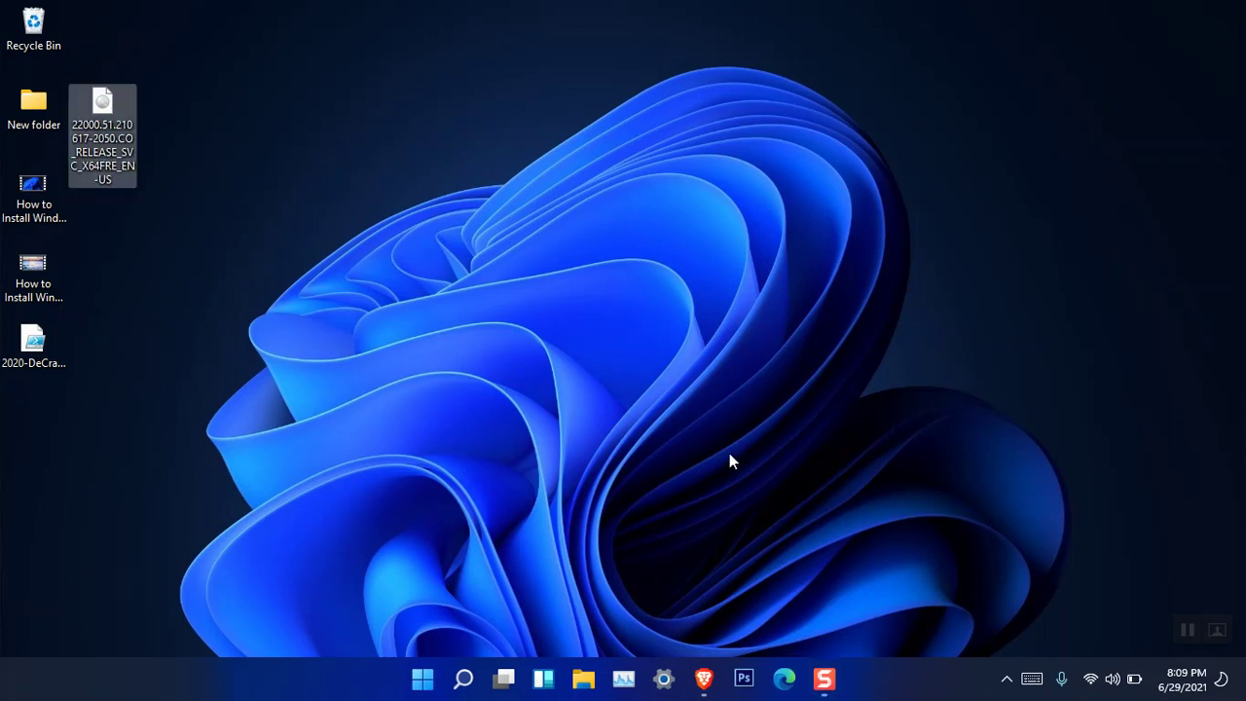
# - Open File Explorer on This PC, showing drives C:, D: and the CCCOMA_X64F (E:) USB drive
pyautogui.rightClick(588, 327)
pyautogui.click(502, 396)
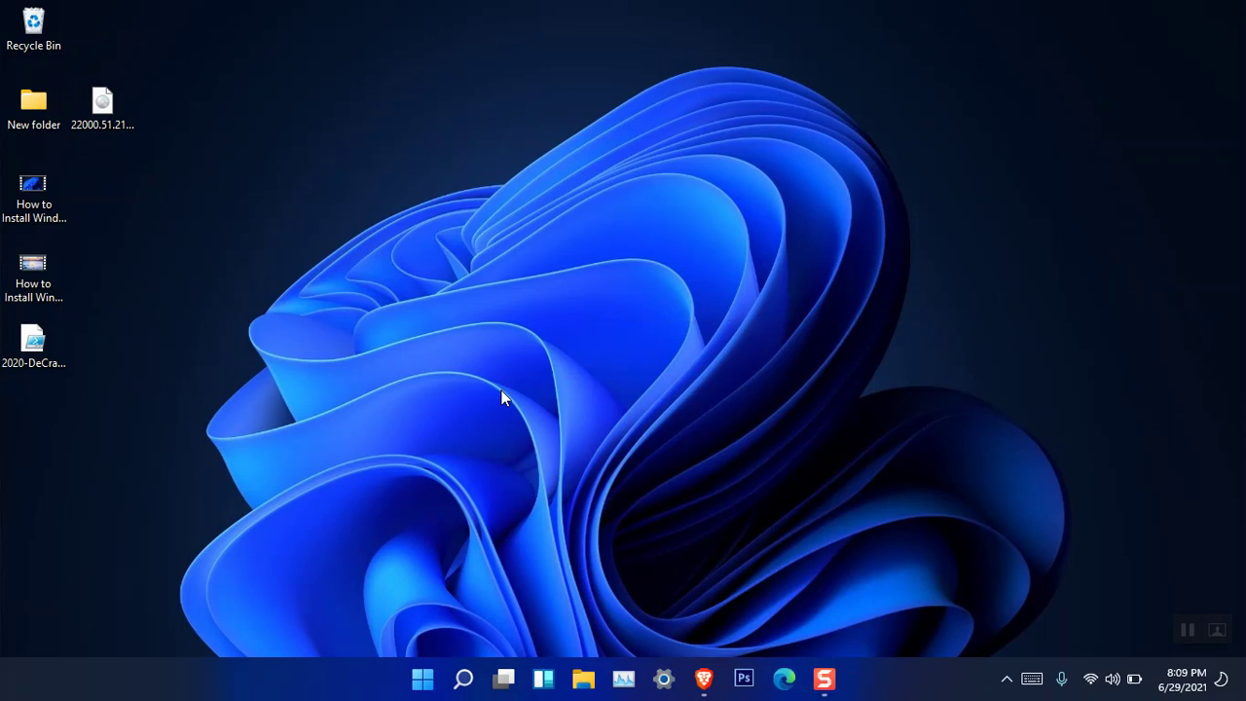
pyautogui.click(580, 681)
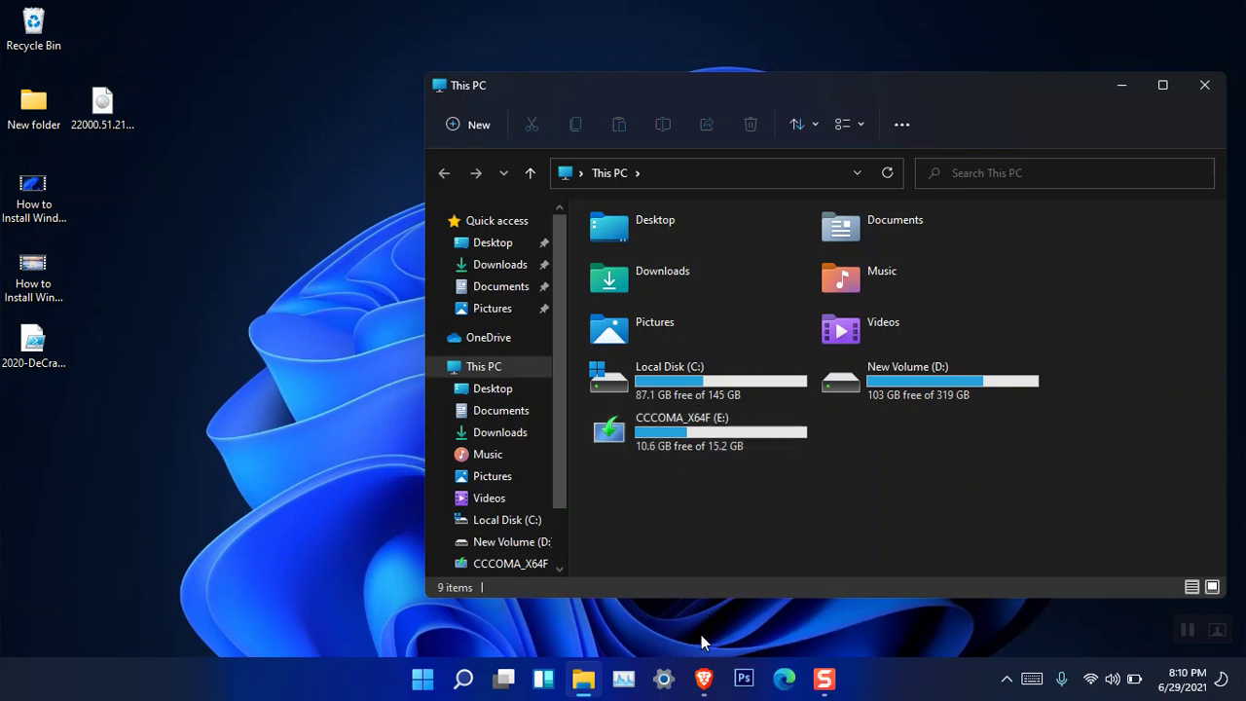
# - Download Rufus 3.14 Portable from rufus.ie with IDM, then return to the IntoZoom article
pyautogui.click(704, 681)
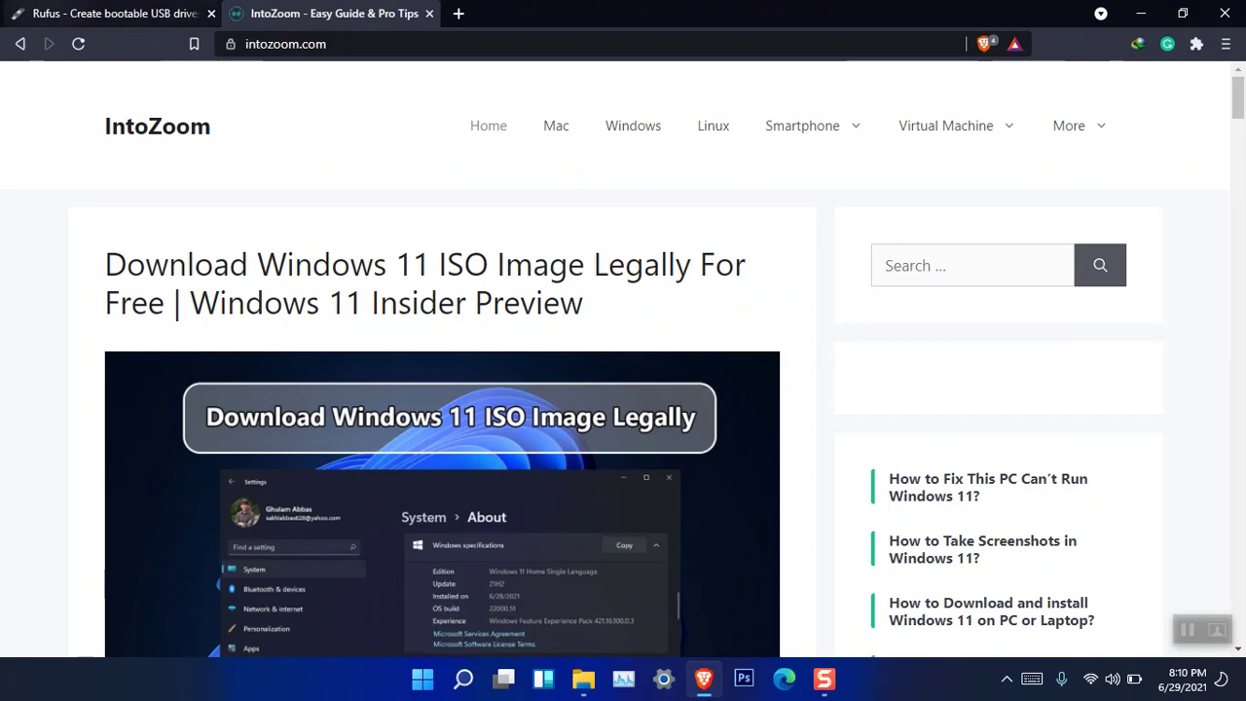
pyautogui.click(107, 13)
pyautogui.scroll(-1, 221, 339)
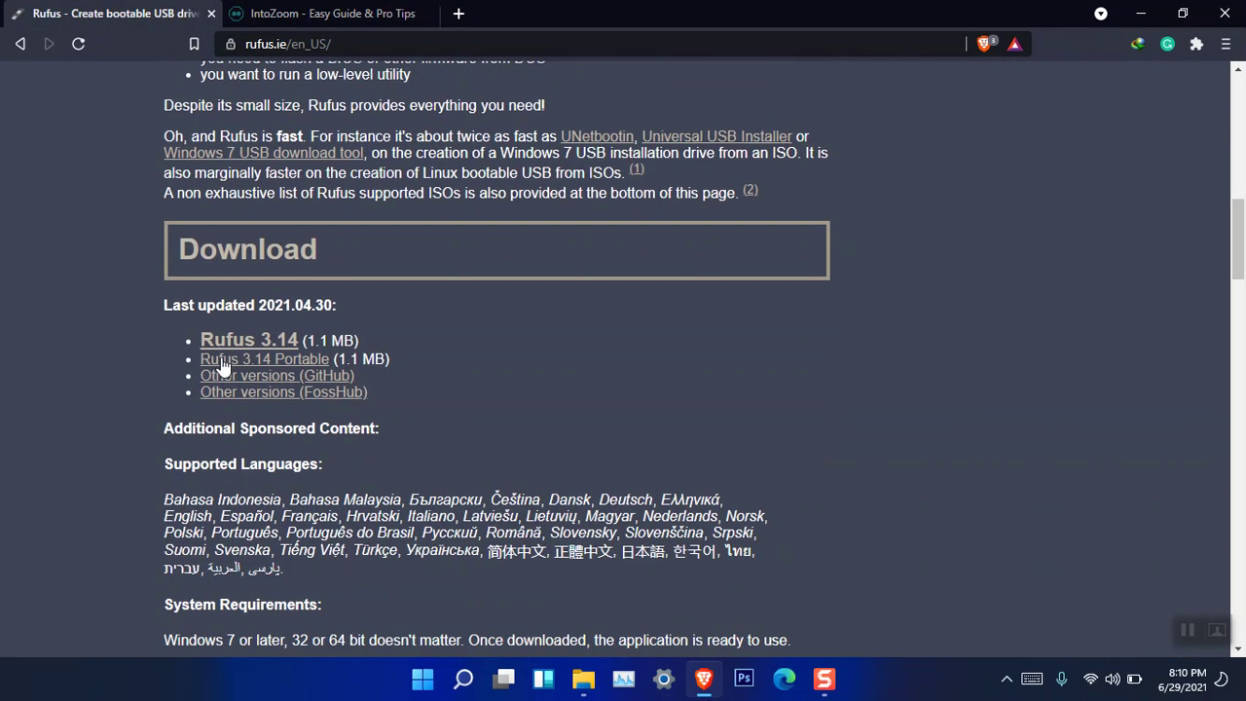
pyautogui.rightClick(297, 370)
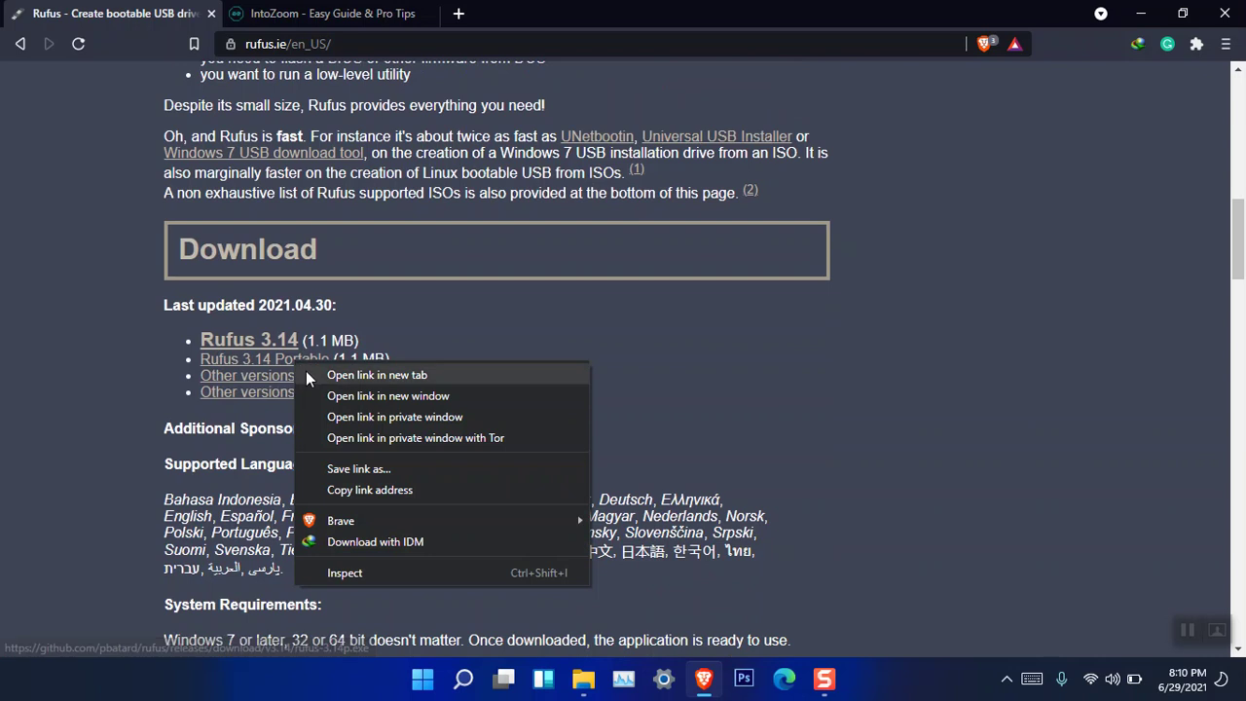
pyautogui.click(371, 538)
pyautogui.click(614, 419)
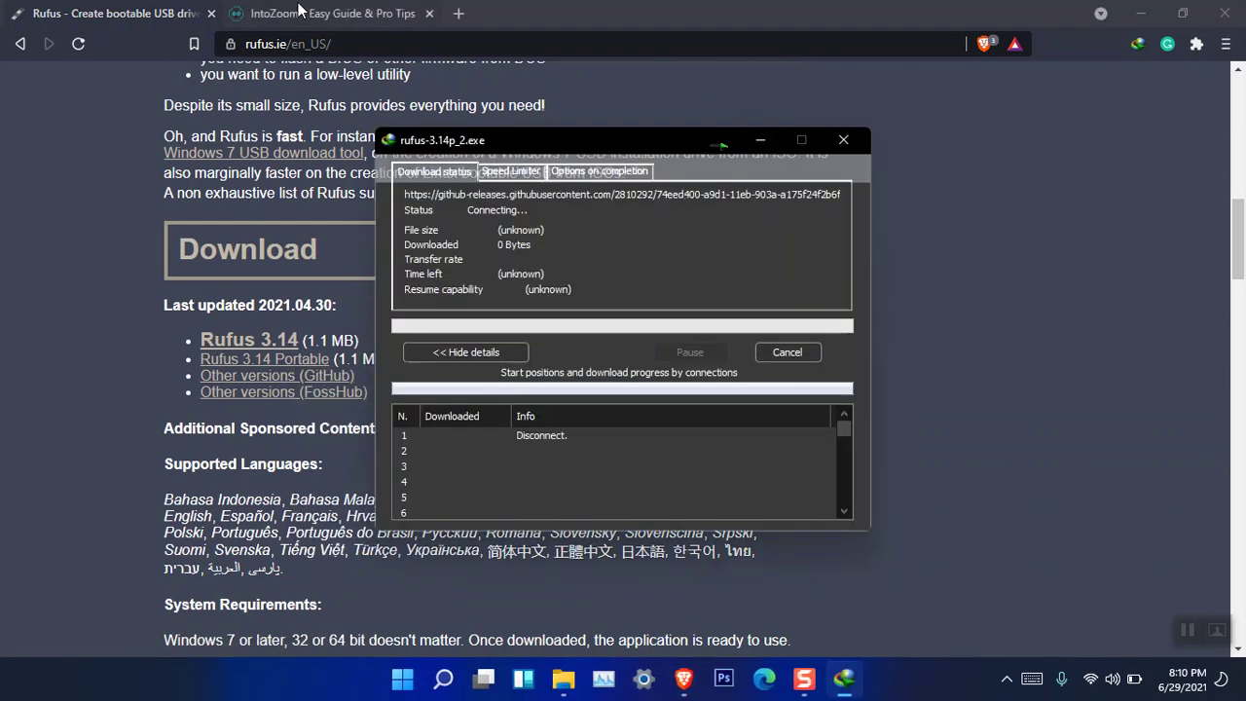
pyautogui.click(300, 12)
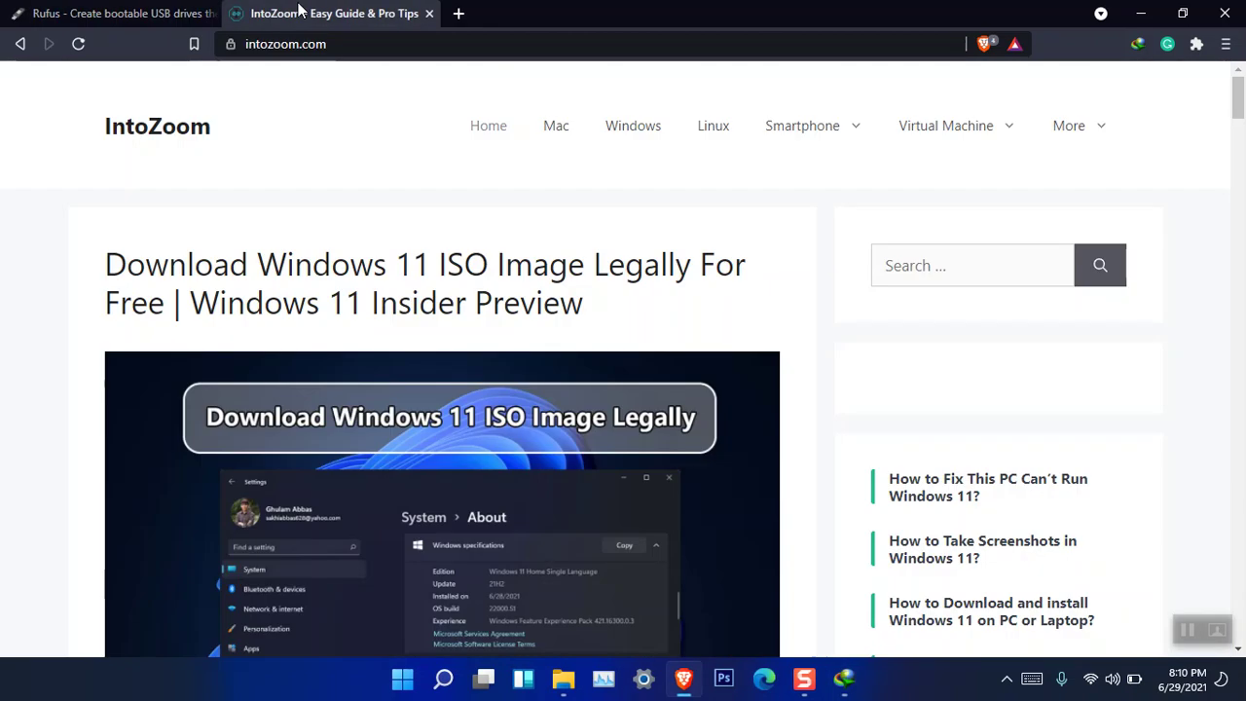
# - Open the Windows 11 ISO article and read down to the download-without-Insider-account heading
pyautogui.click(465, 280)
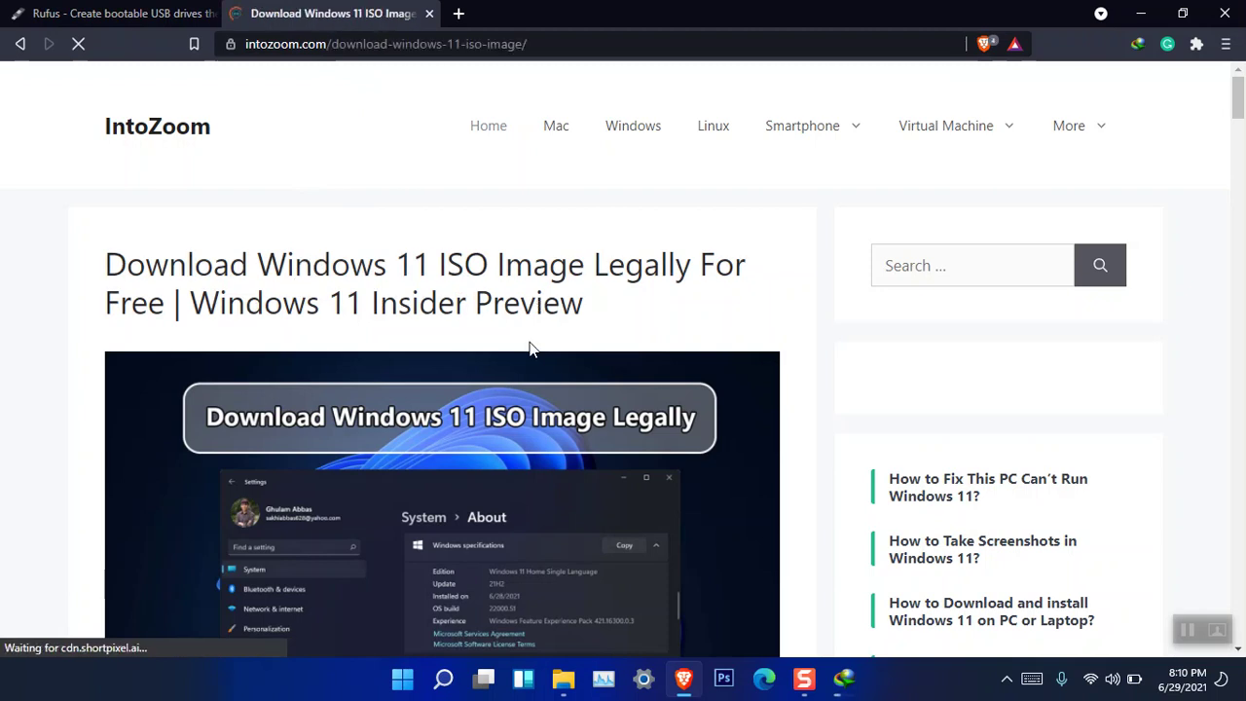
pyautogui.scroll(-8, 477, 363)
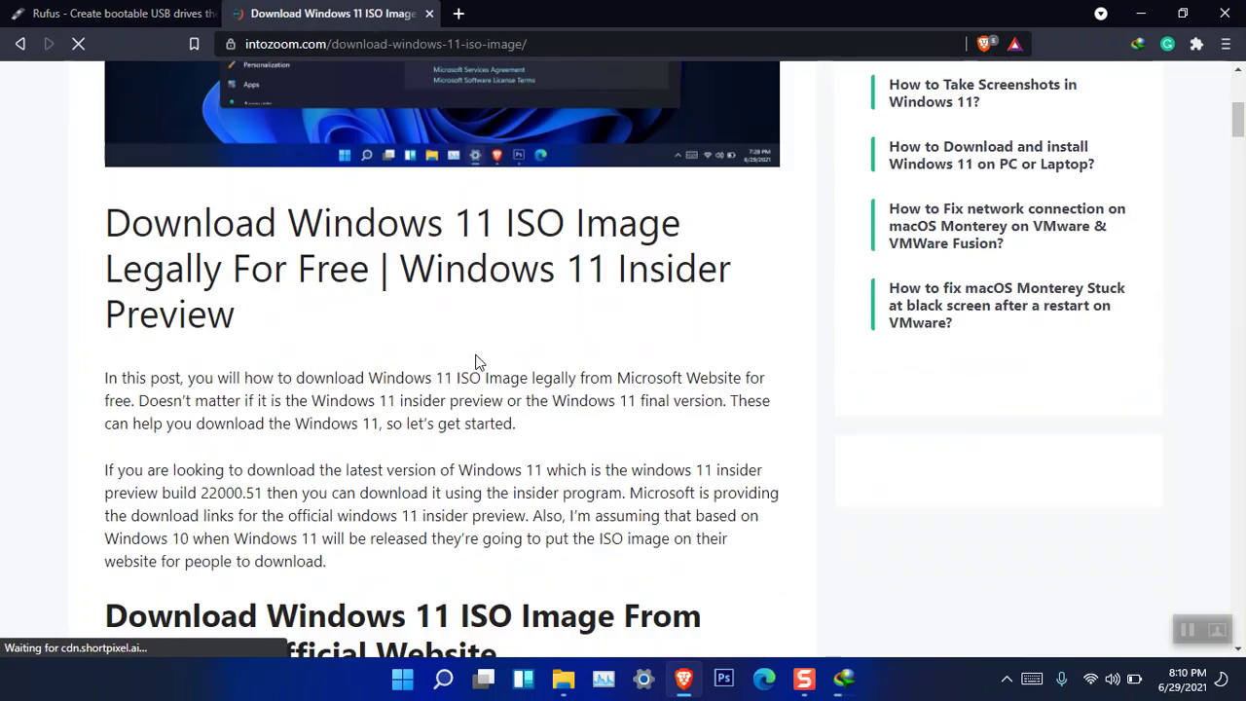
pyautogui.scroll(-5, 477, 362)
pyautogui.scroll(-5, 477, 362)
pyautogui.scroll(6, 475, 360)
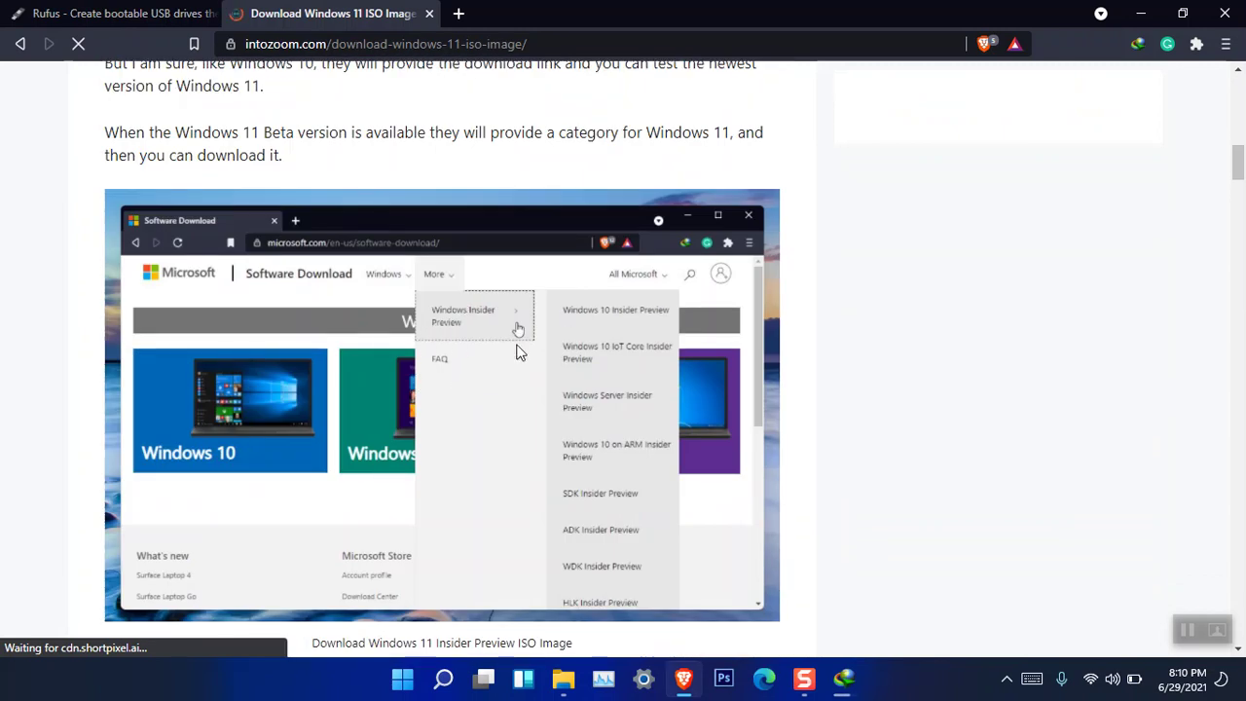
pyautogui.scroll(-10, 519, 352)
pyautogui.scroll(-12, 517, 340)
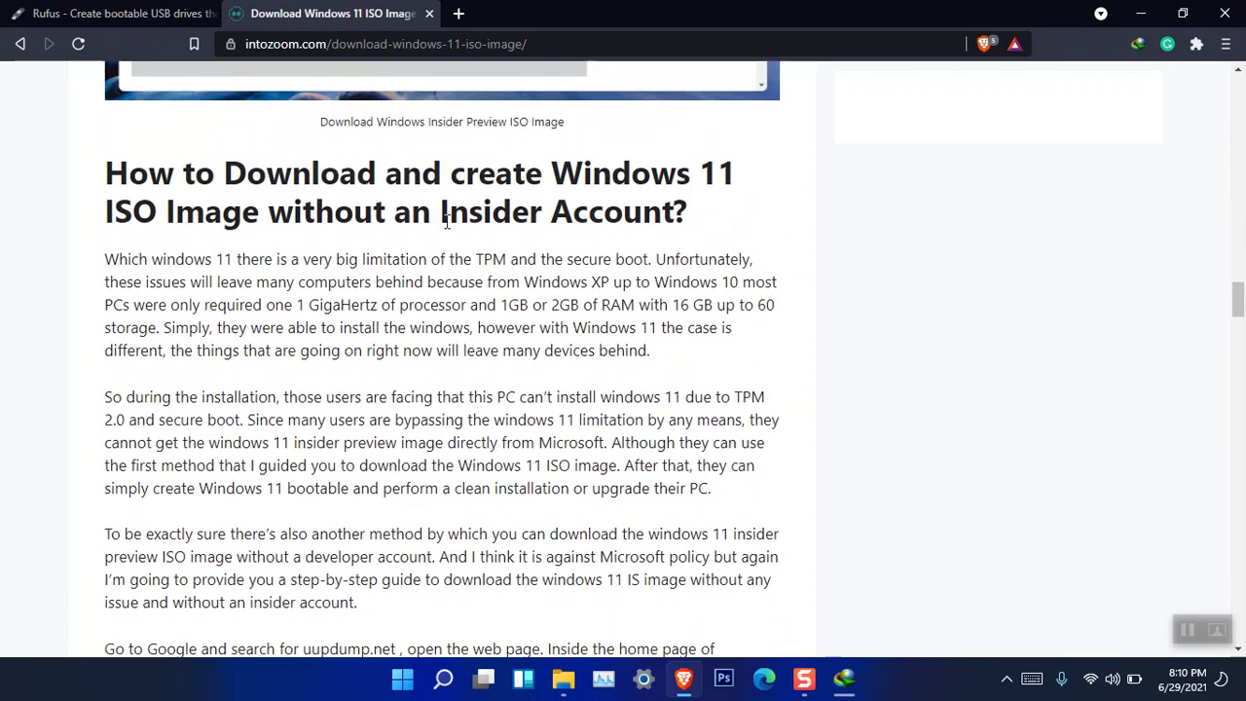
pyautogui.tripleClick(426, 179)
pyautogui.scroll(-4, 423, 238)
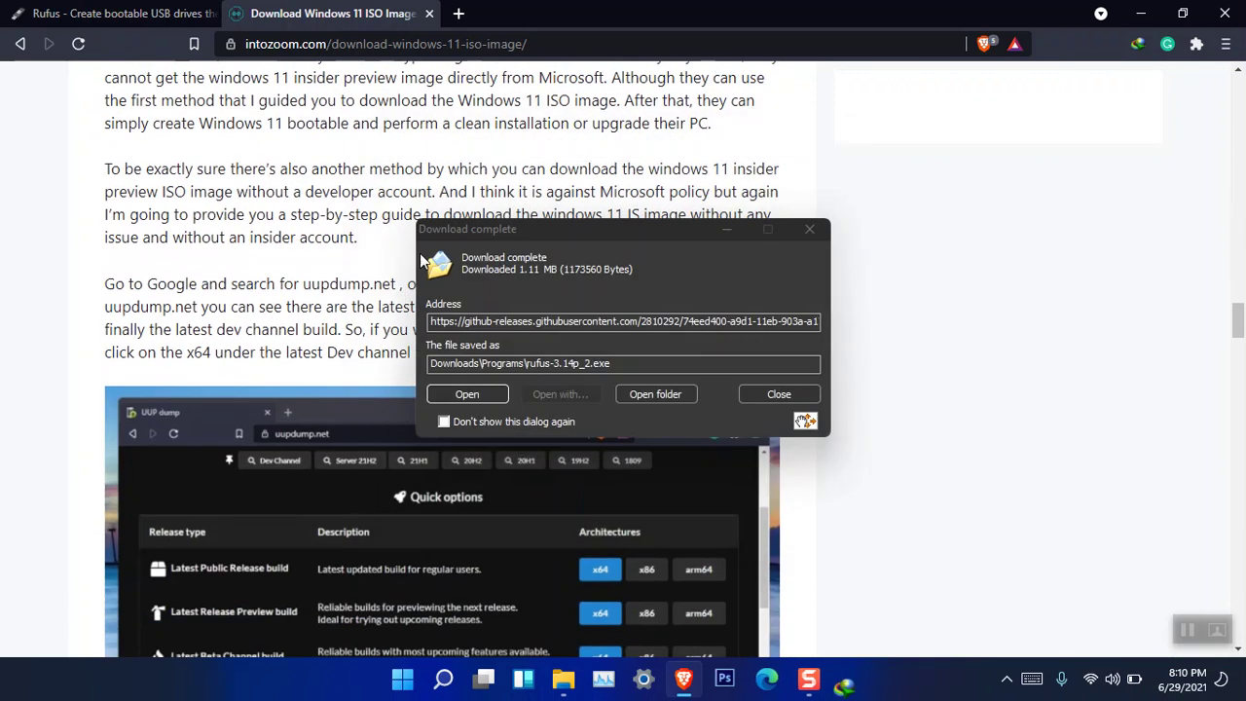
# - Move the download-complete notice aside and scroll past the uupdump.net mention to the download links
pyautogui.moveTo(638, 222); pyautogui.dragTo(1078, 225)
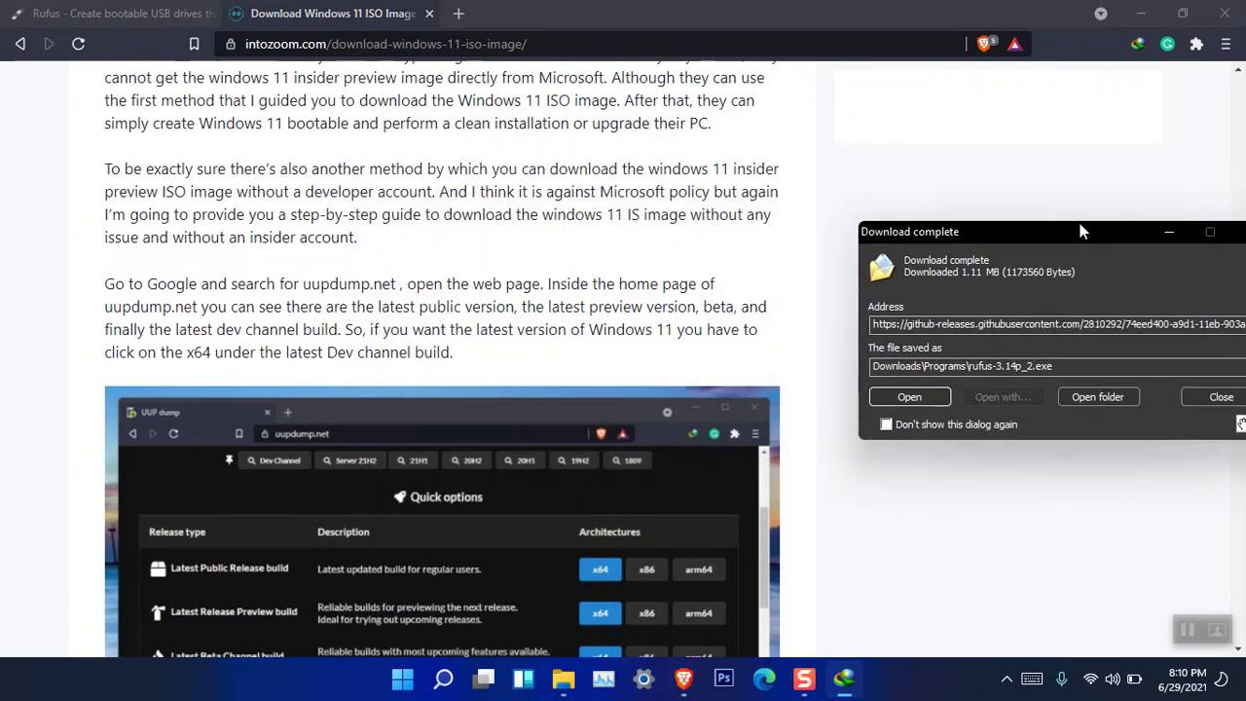
pyautogui.moveTo(309, 284); pyautogui.dragTo(389, 282)
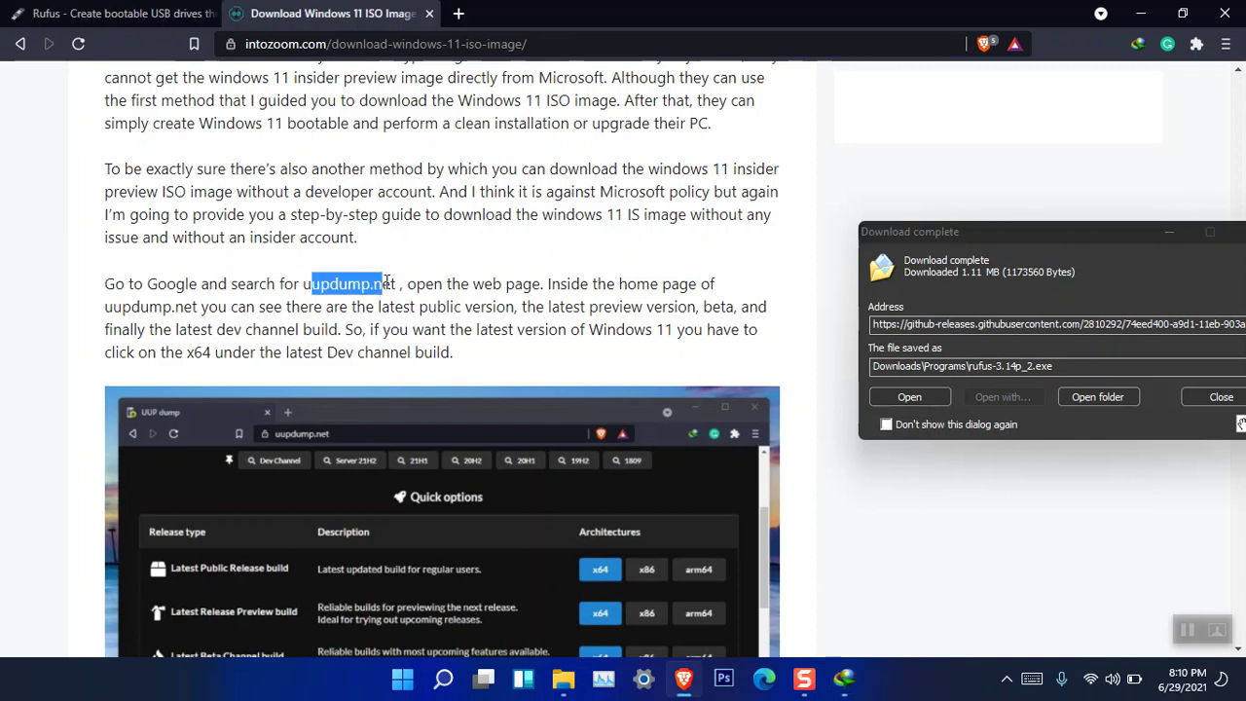
pyautogui.scroll(-4, 436, 294)
pyautogui.scroll(-7, 436, 294)
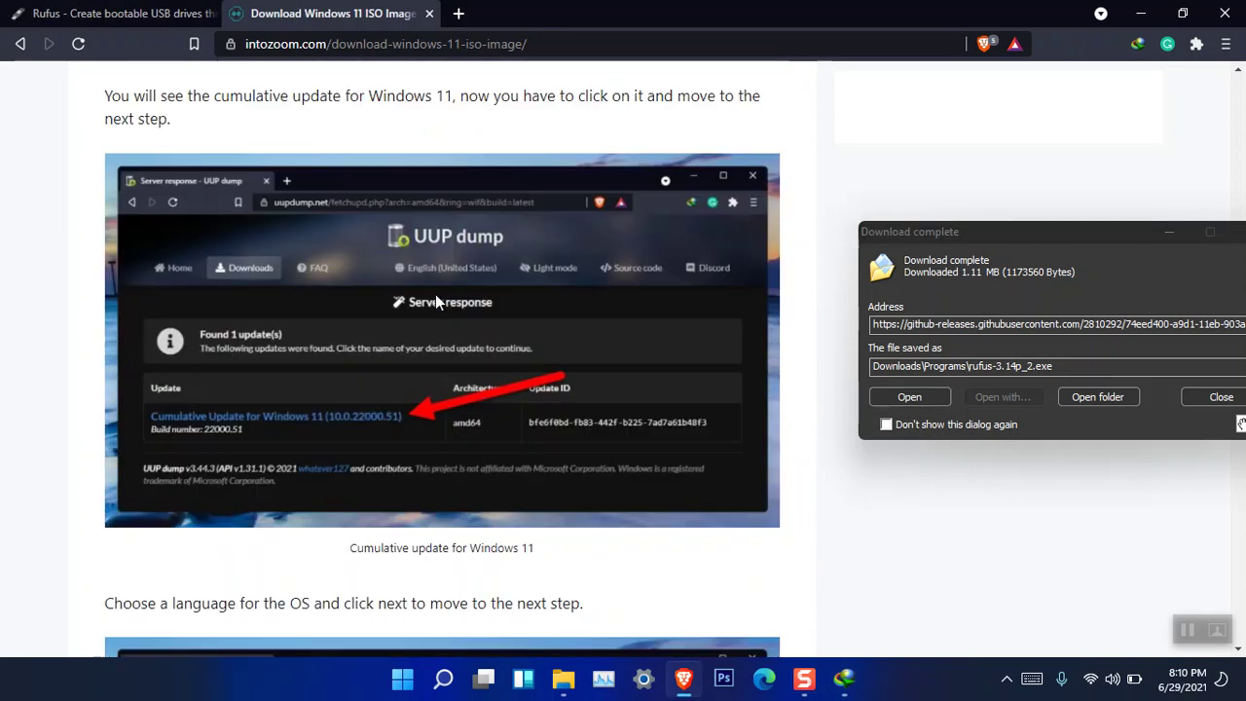
pyautogui.scroll(-6, 435, 297)
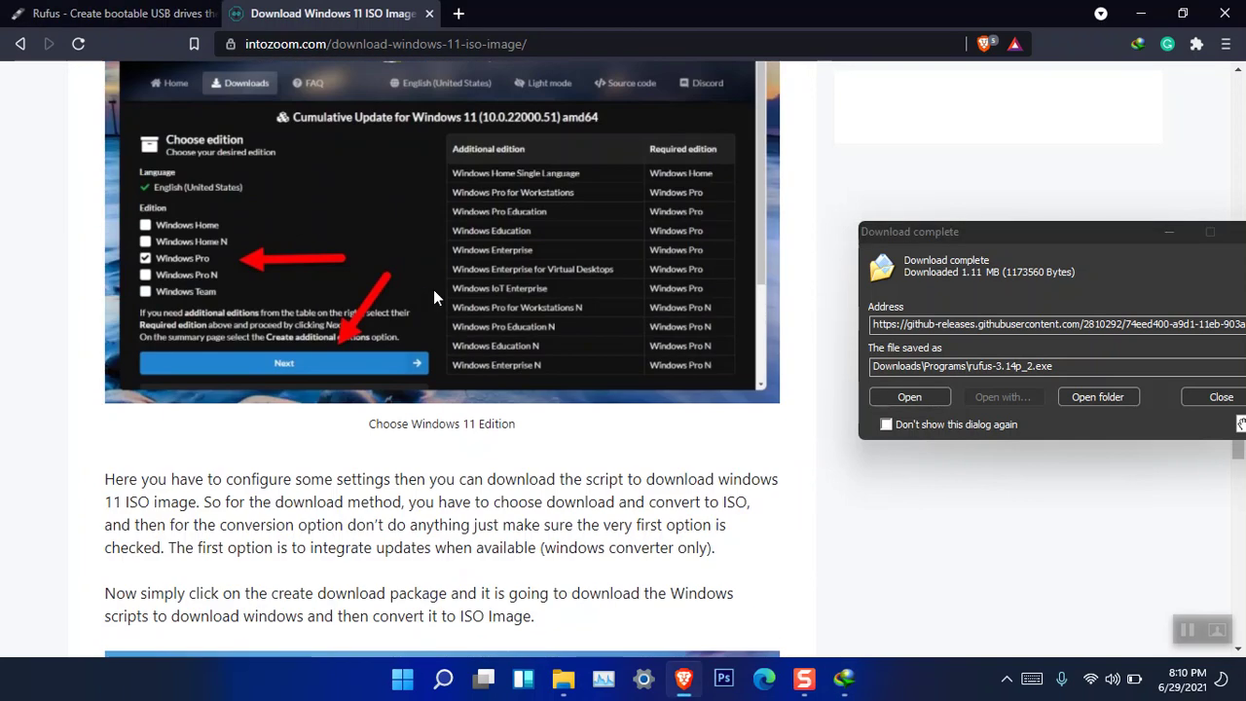
pyautogui.scroll(-3, 435, 297)
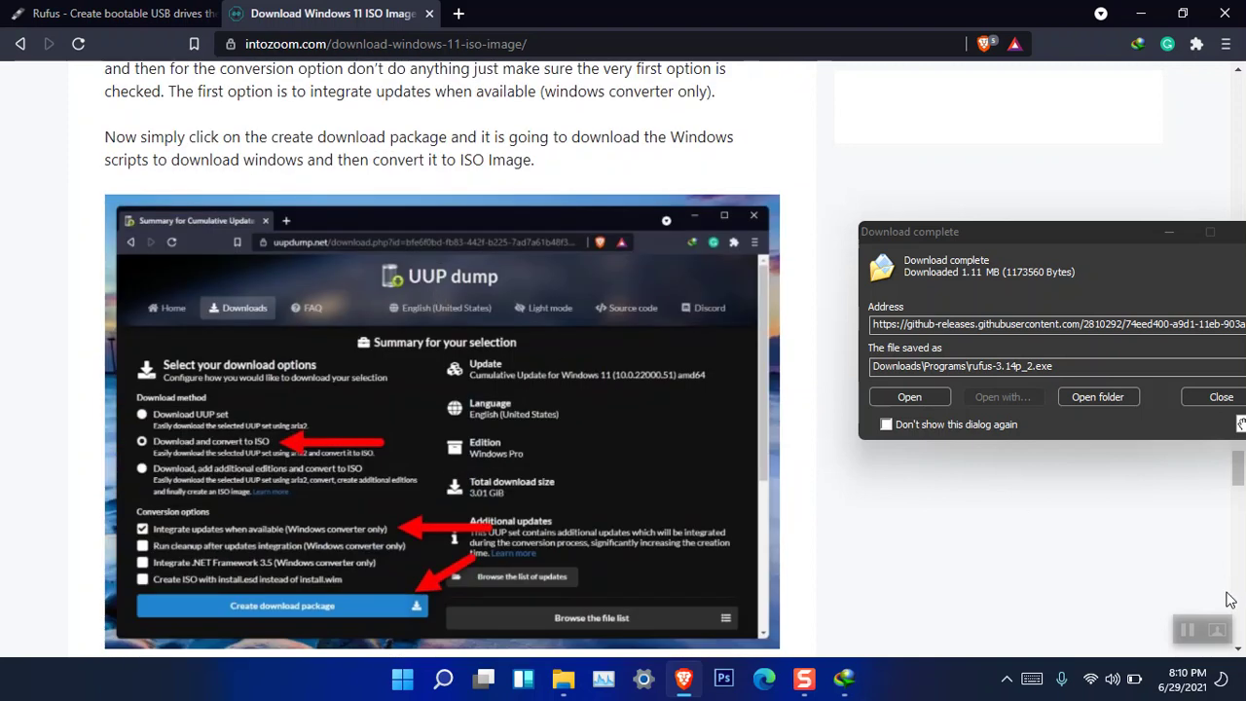
pyautogui.scroll(-4, 769, 481)
pyautogui.scroll(-8, 770, 481)
pyautogui.scroll(-4, 769, 481)
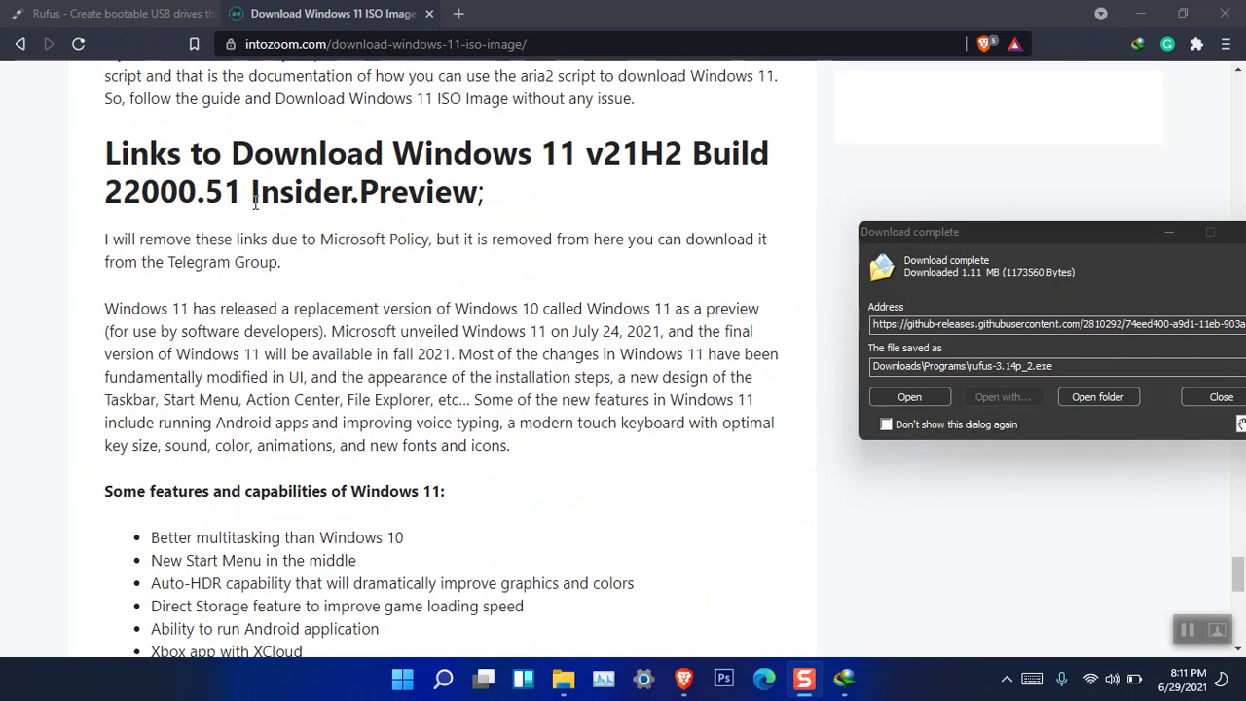
pyautogui.scroll(-4, 255, 243)
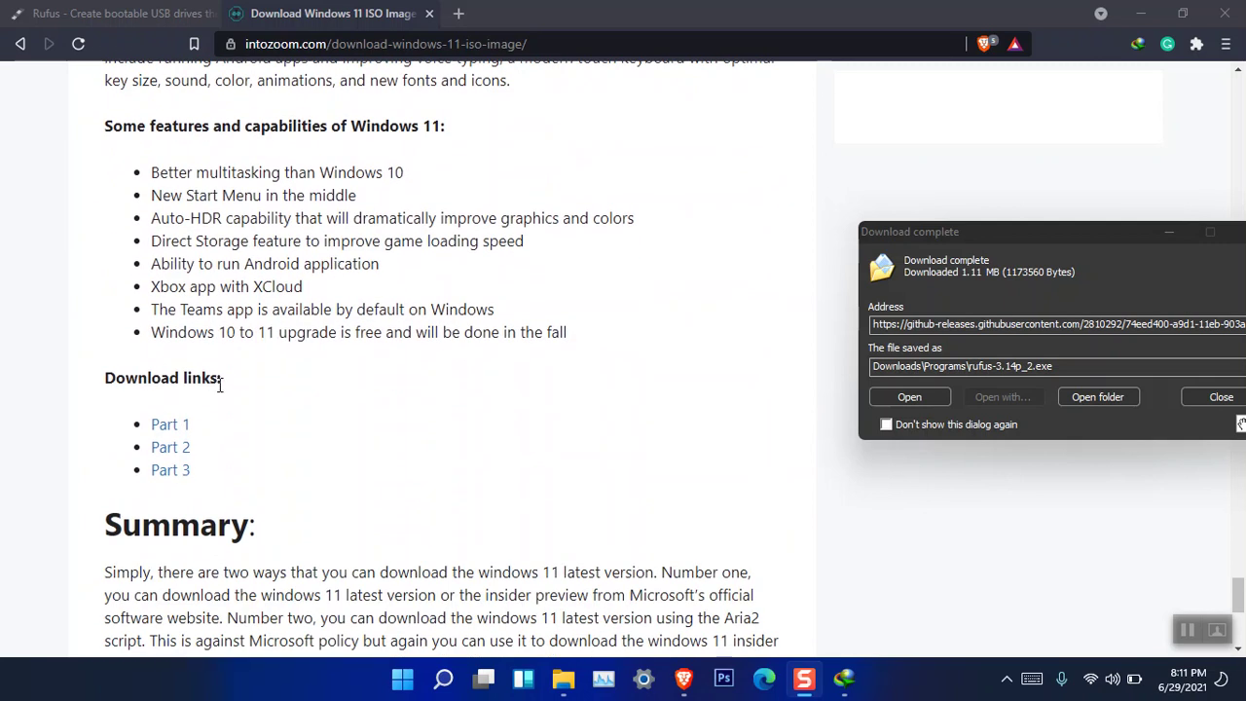
# - Try the Part 1 and Part 3 links, cancelling both IDM downloads of the 22000.51 RAR parts
pyautogui.click(175, 428)
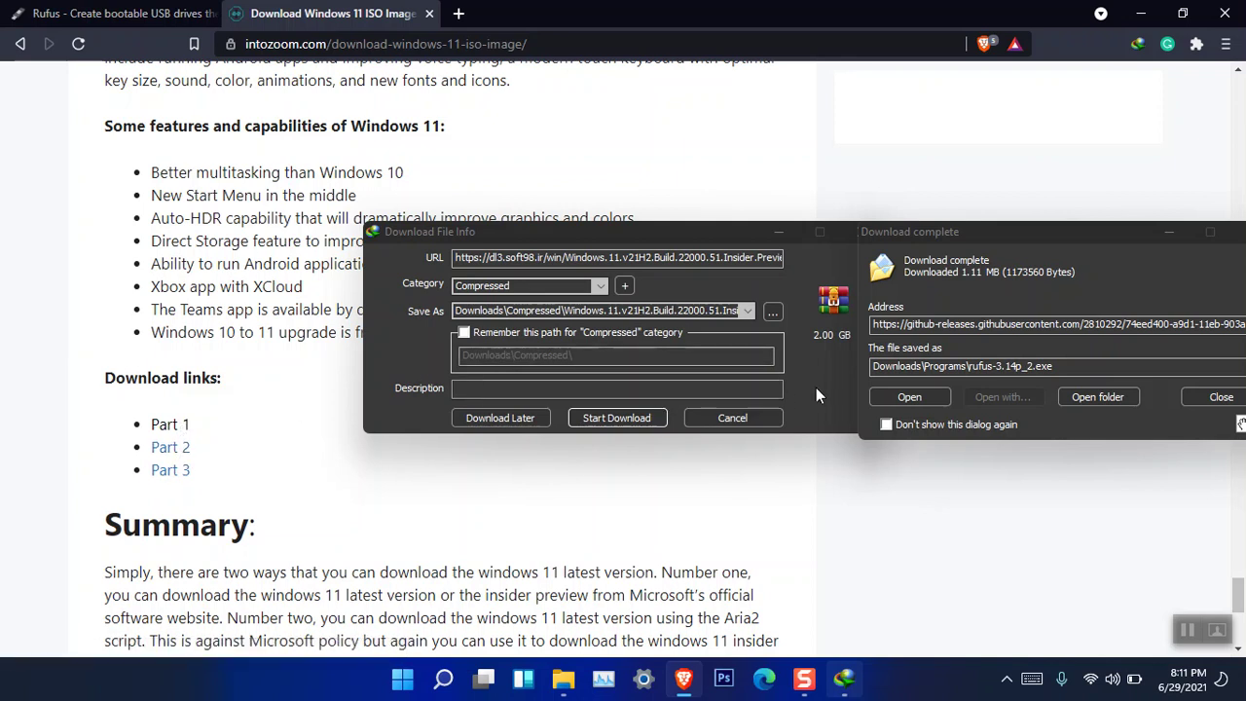
pyautogui.click(732, 418)
pyautogui.click(166, 471)
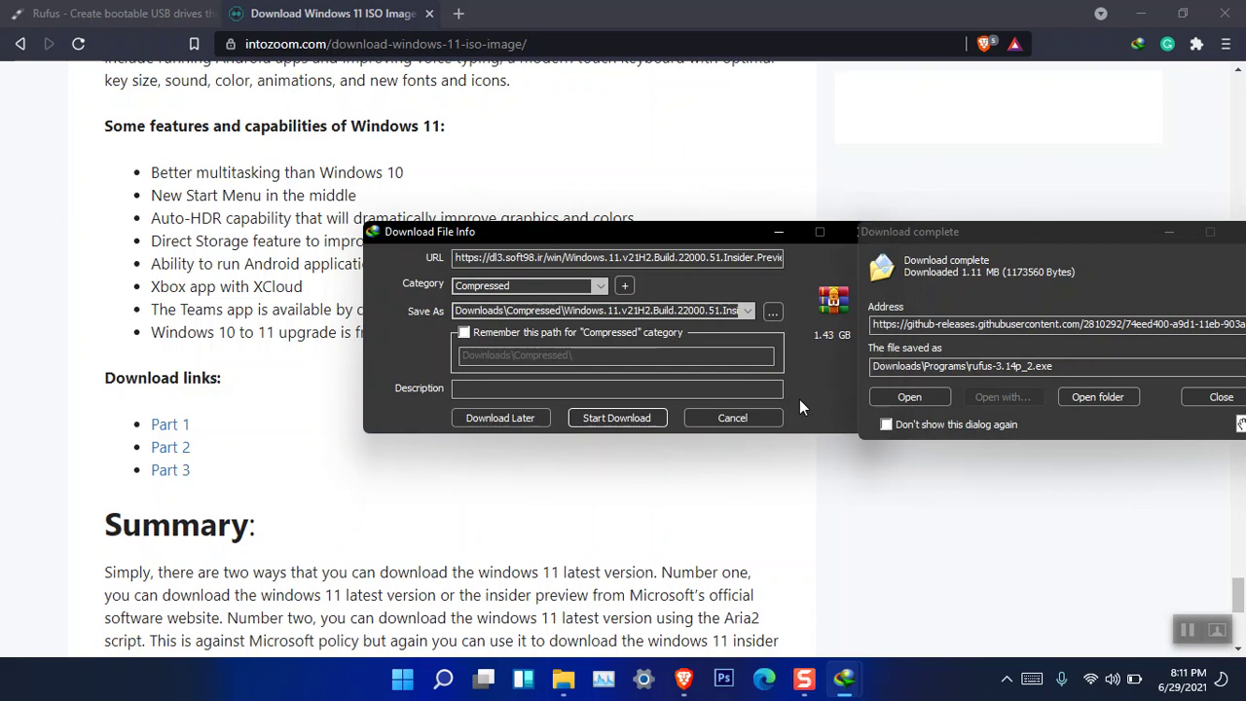
pyautogui.click(735, 419)
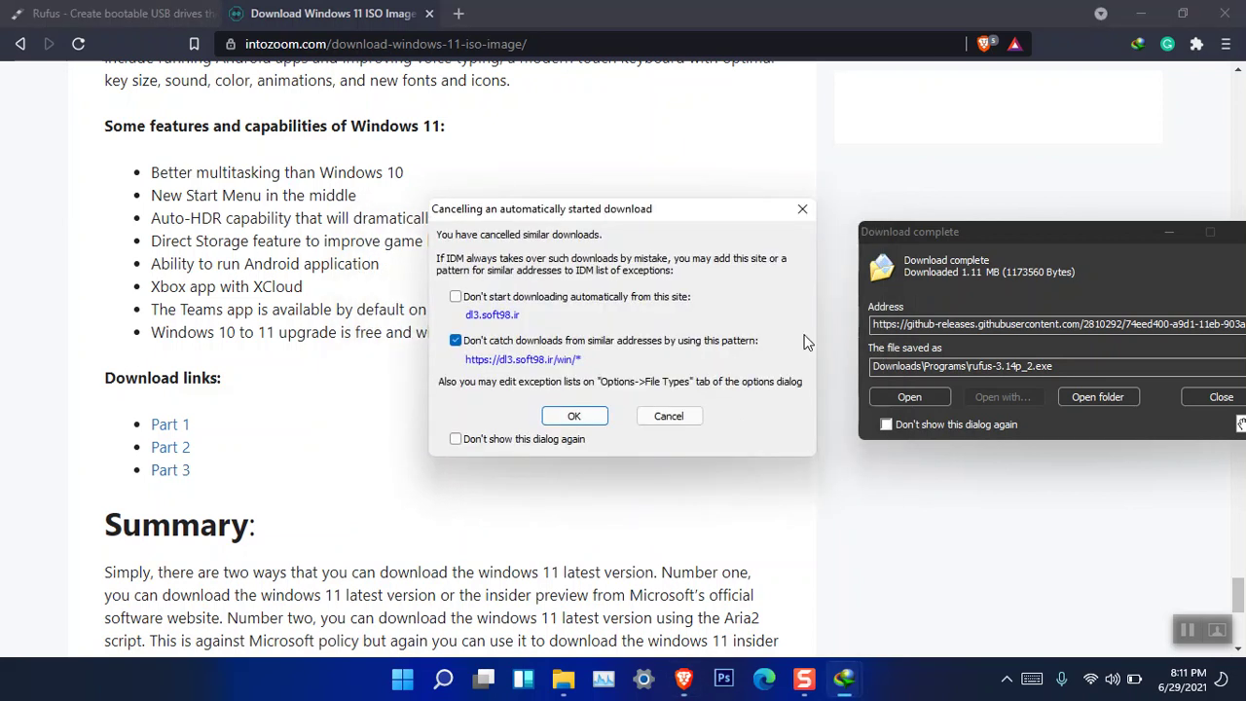
pyautogui.click(802, 208)
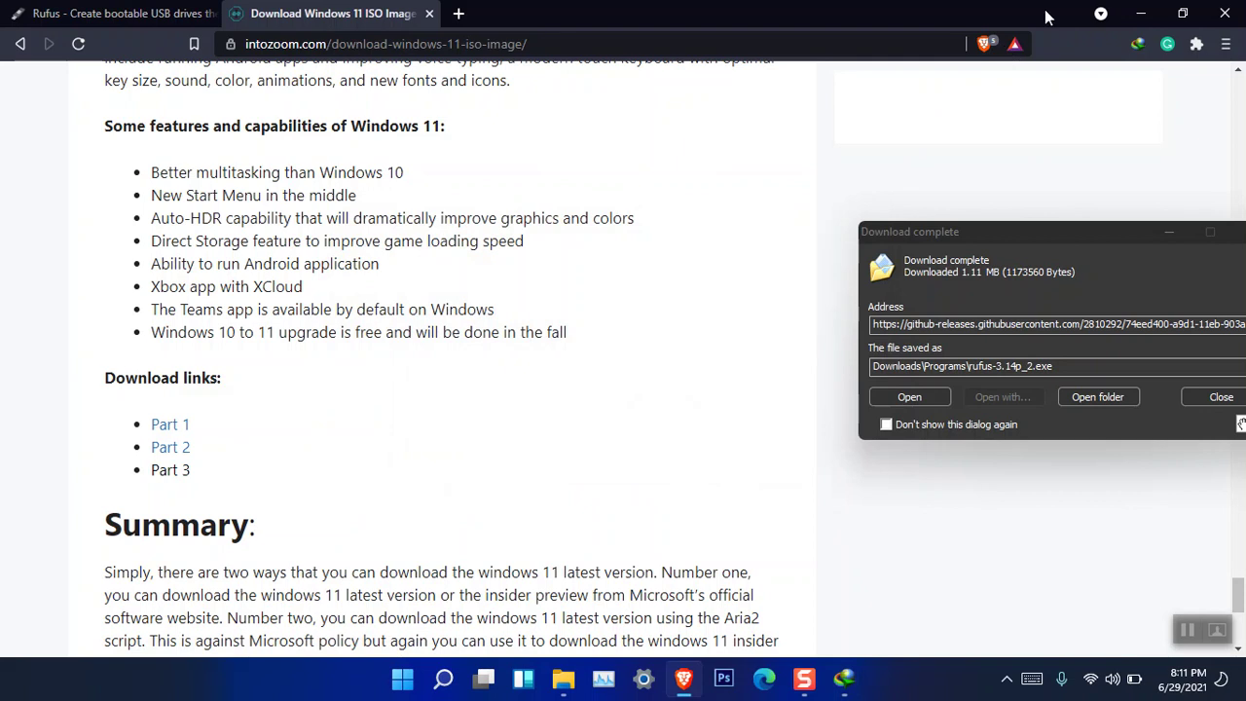
# - Check in Properties that the 22000.51 ISO on the desktop is 5.34 GB
pyautogui.click(1141, 14)
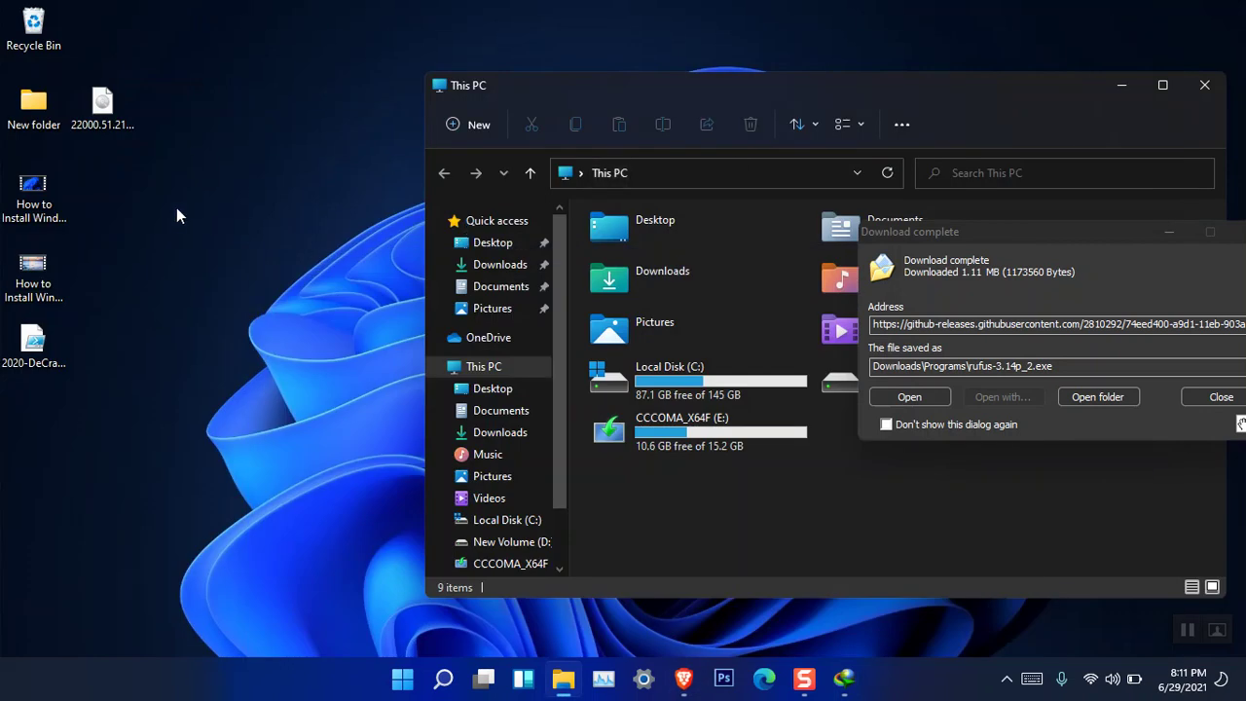
pyautogui.click(1200, 633)
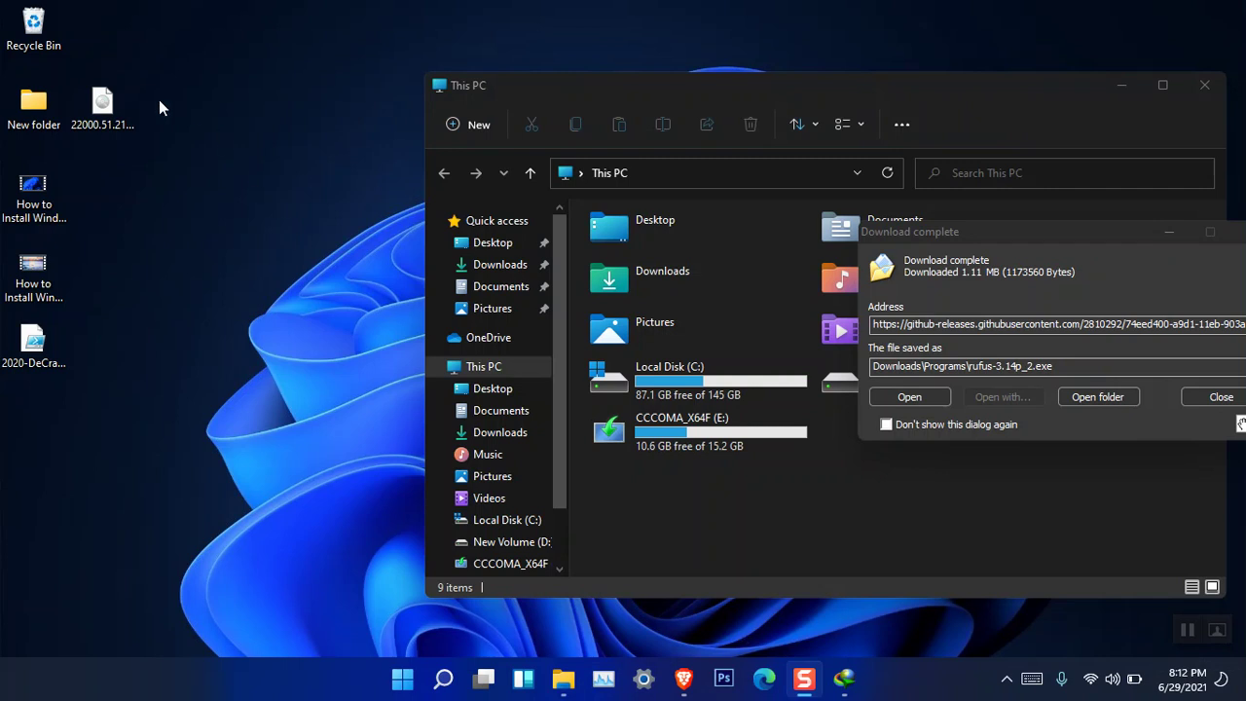
pyautogui.click(97, 111)
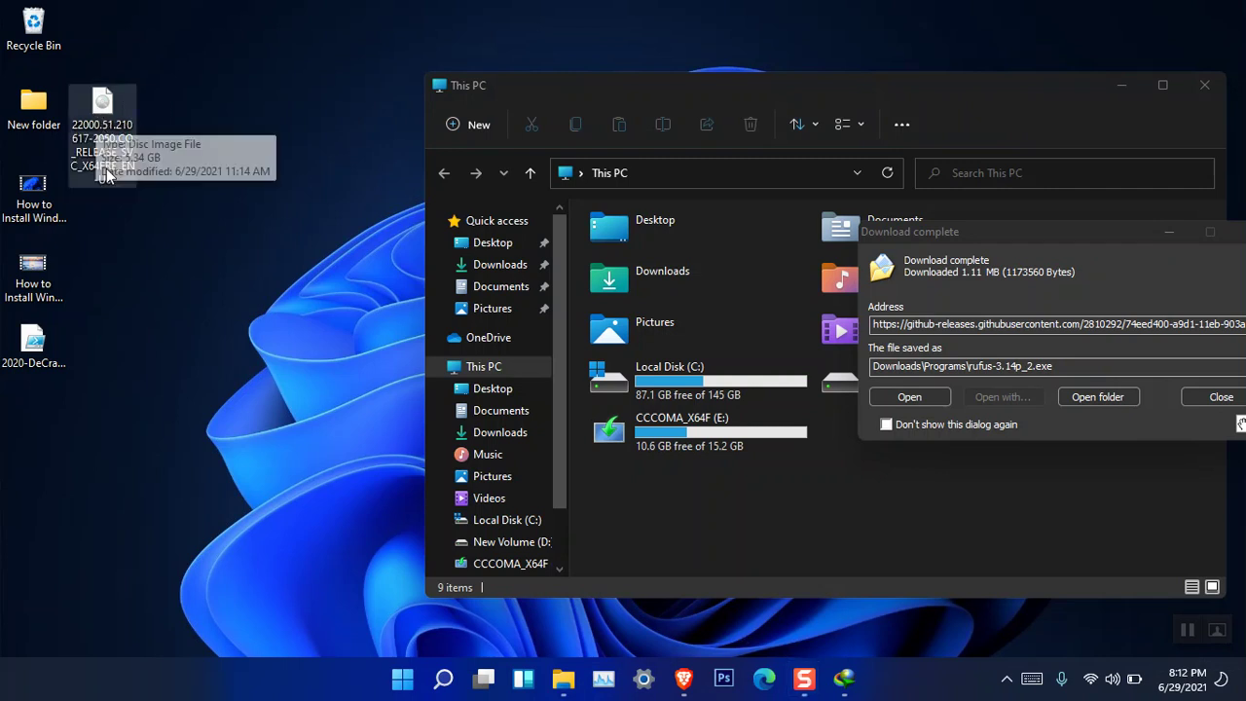
pyautogui.moveTo(121, 106); pyautogui.dragTo(168, 138)
pyautogui.rightClick(170, 144)
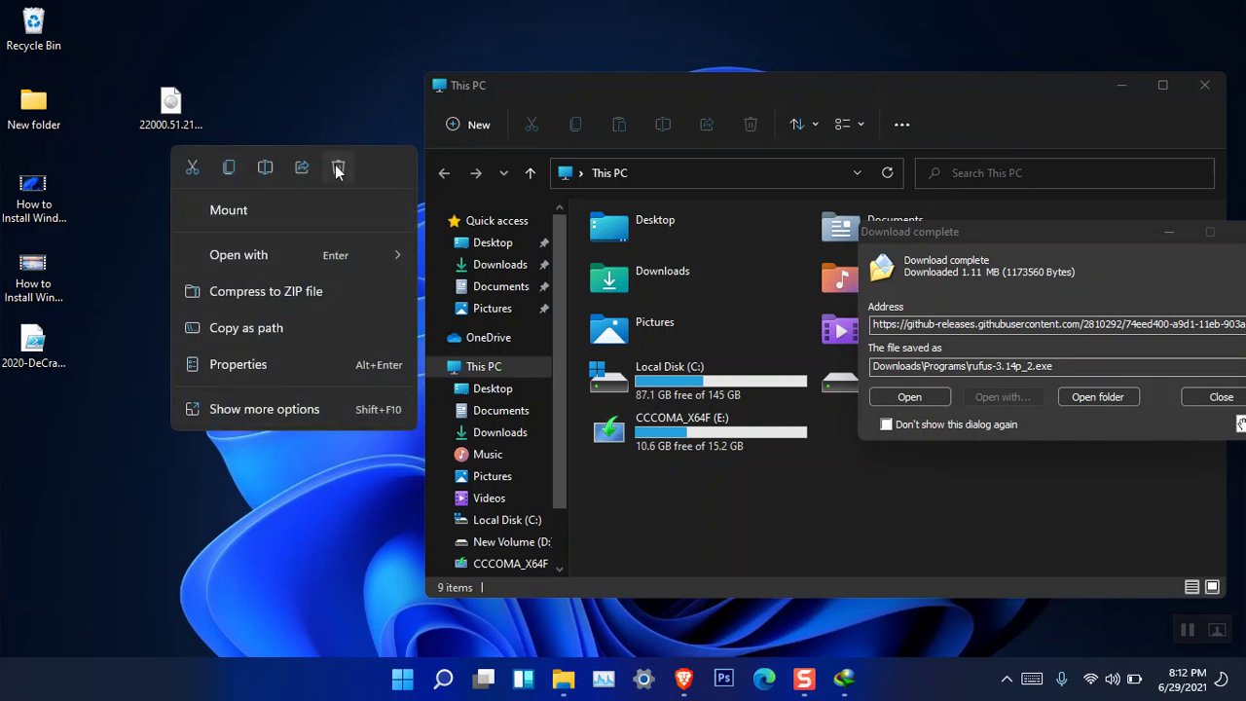
pyautogui.click(264, 364)
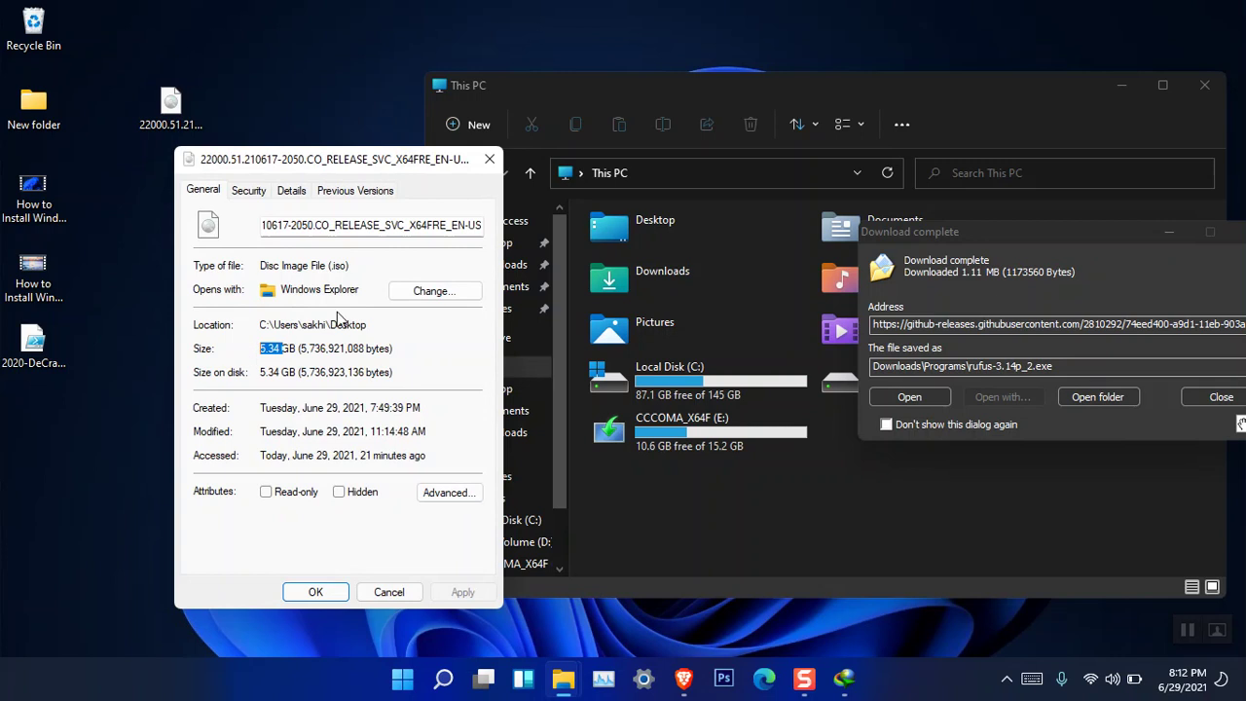
pyautogui.click(490, 158)
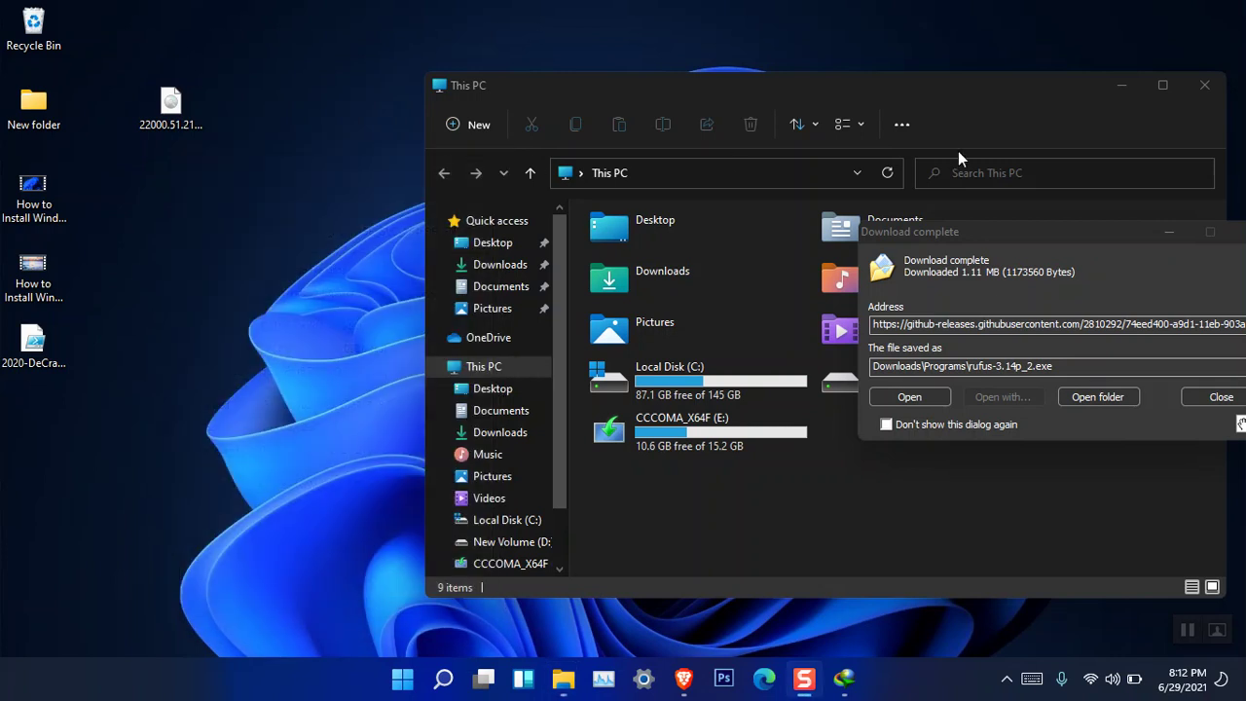
# - Close the This PC window and the IDM download-complete notice
pyautogui.click(1197, 89)
pyautogui.moveTo(1085, 238); pyautogui.dragTo(778, 237)
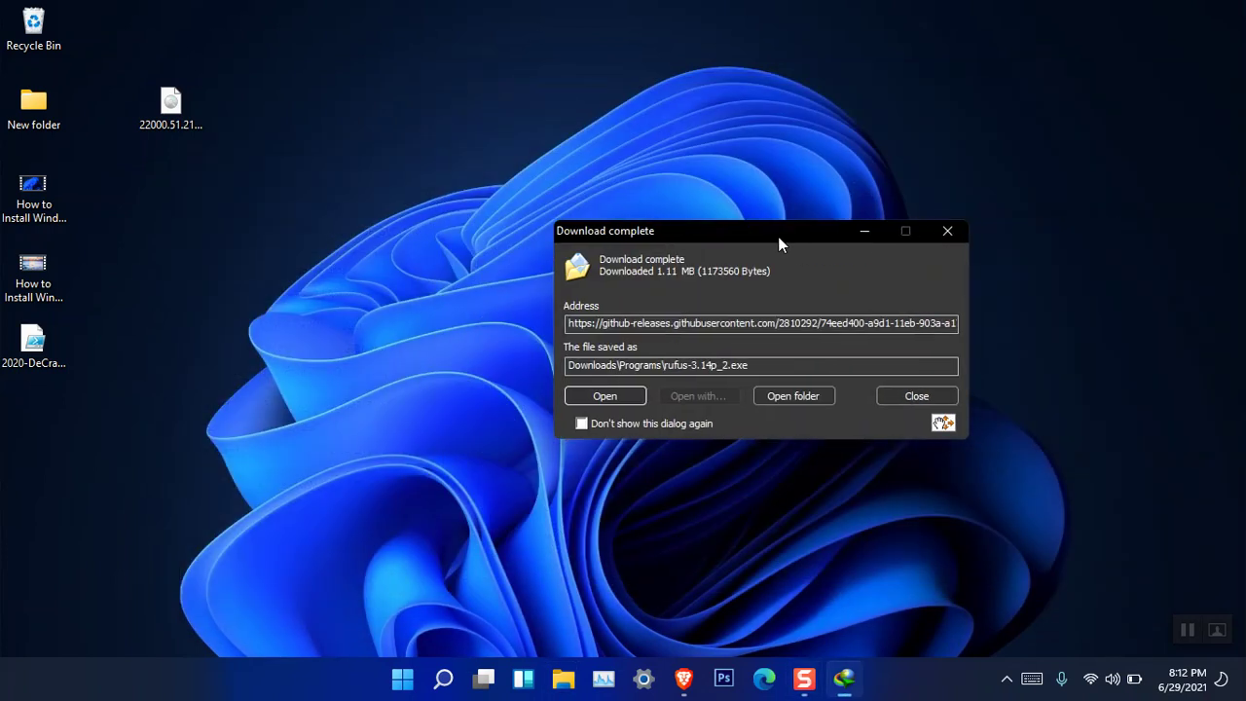
pyautogui.click(946, 231)
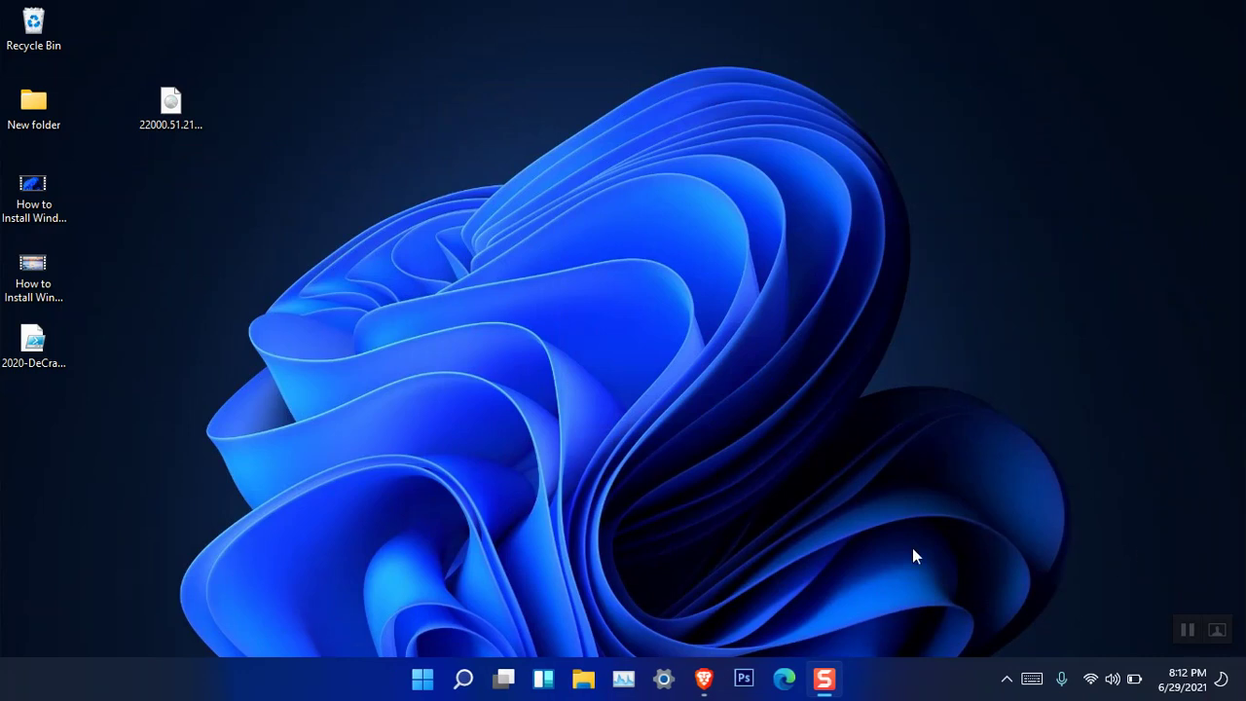
# - Run rufus-3.14p_2 from Downloads\Programs as administrator
pyautogui.click(584, 682)
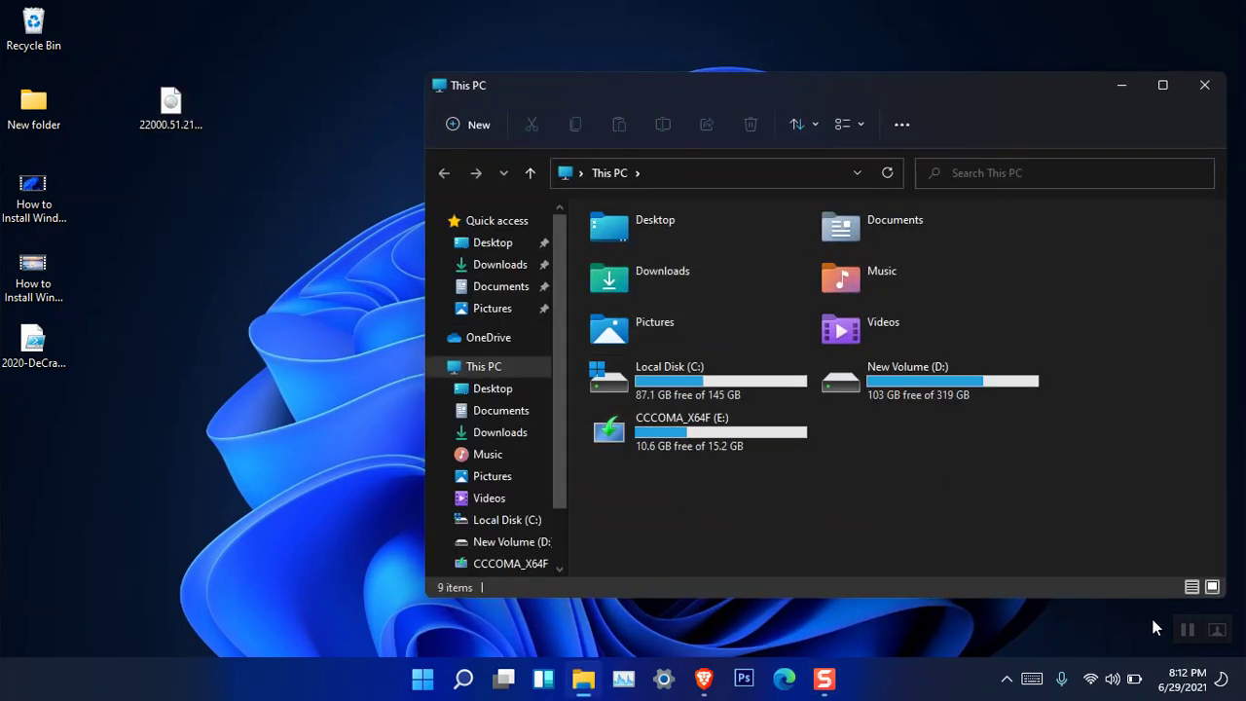
pyautogui.doubleClick(694, 283)
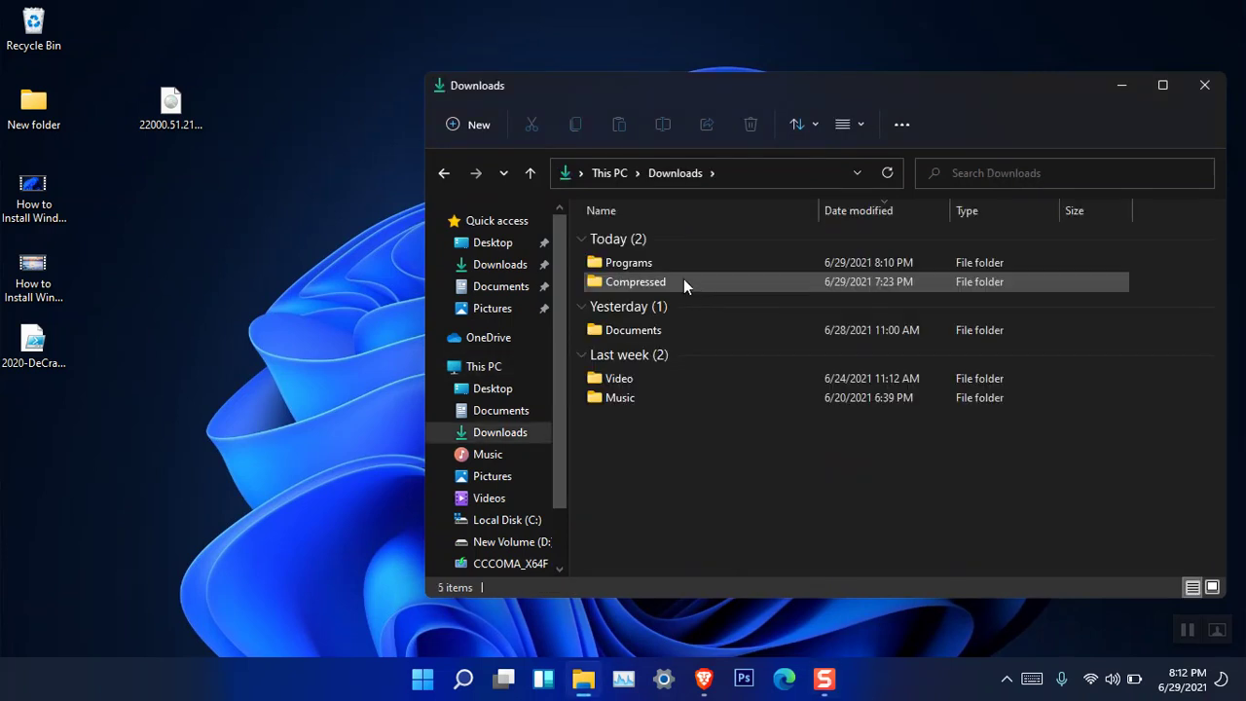
pyautogui.doubleClick(668, 269)
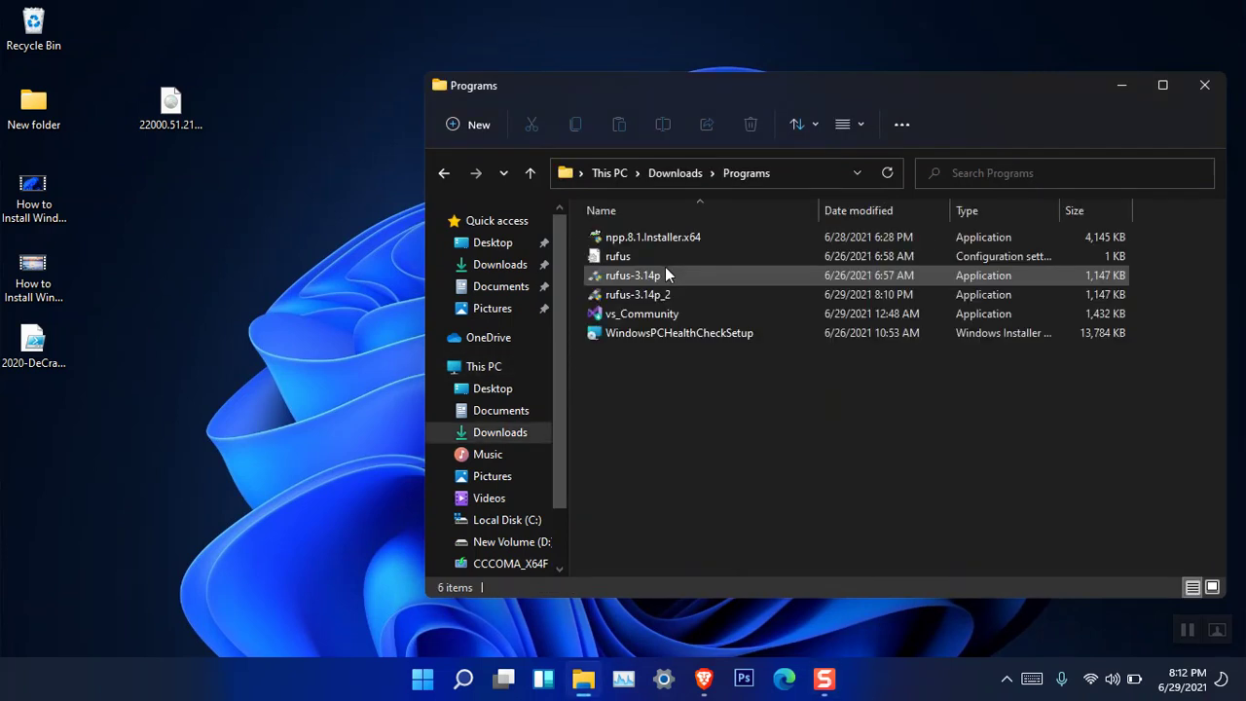
pyautogui.rightClick(650, 297)
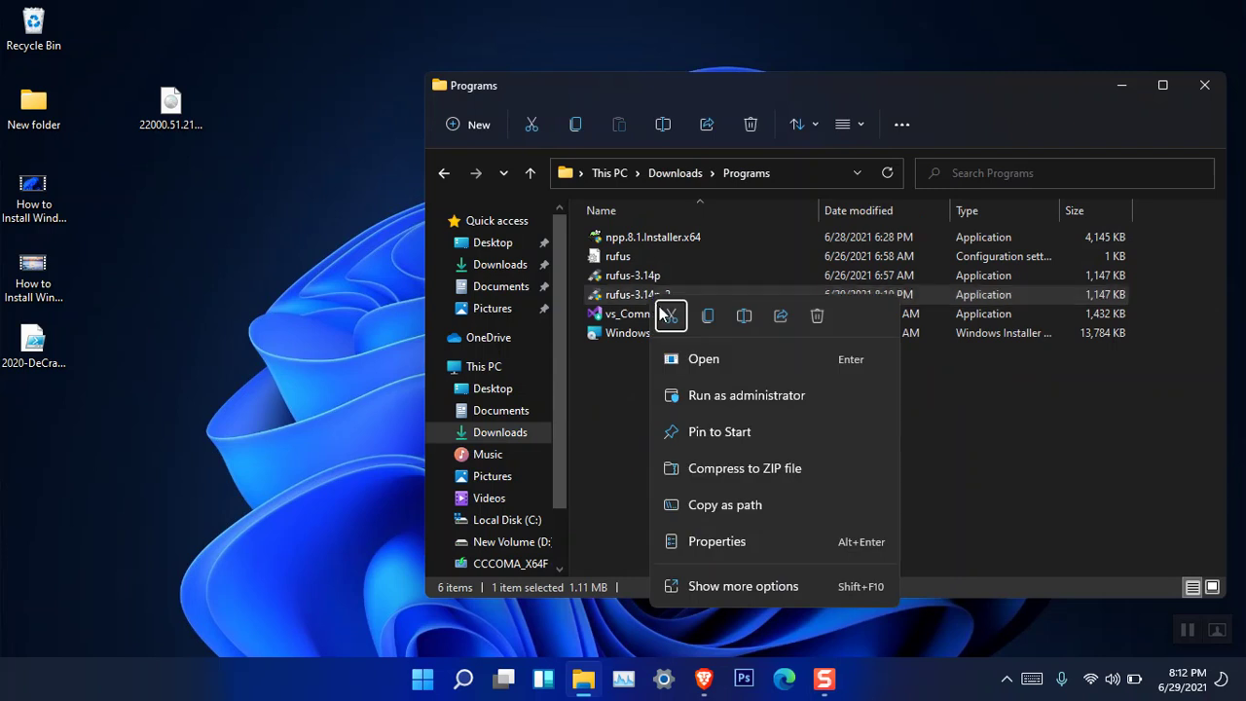
pyautogui.click(697, 395)
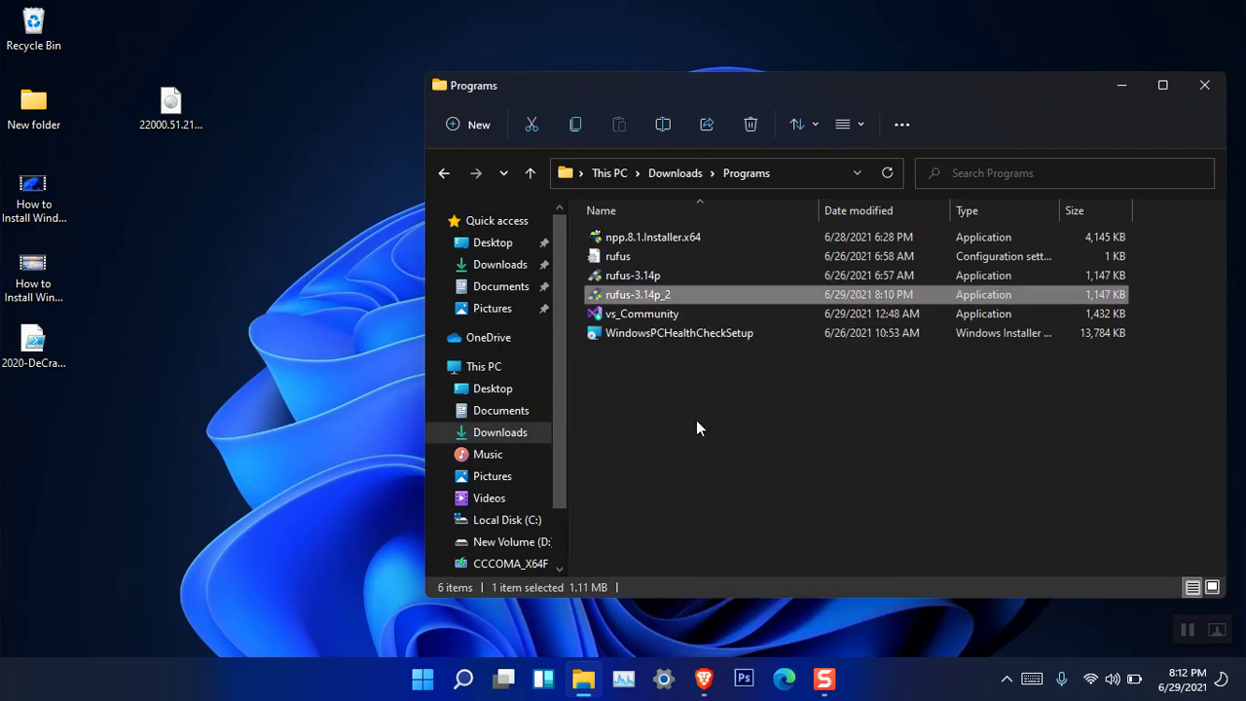
# - Target the 16 GB CCCOMA_X64F drive, load the Desktop 22000.51 ISO, and set partition scheme to GPT
pyautogui.click(1205, 86)
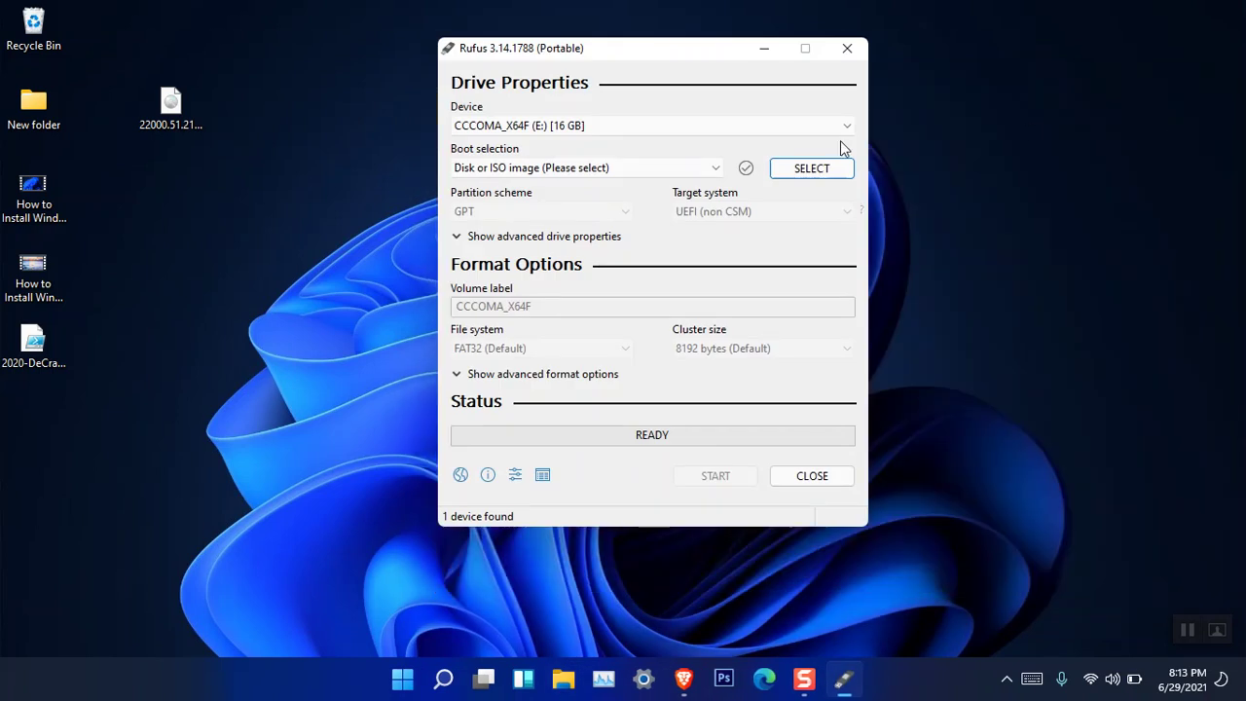
pyautogui.click(654, 125)
pyautogui.click(654, 124)
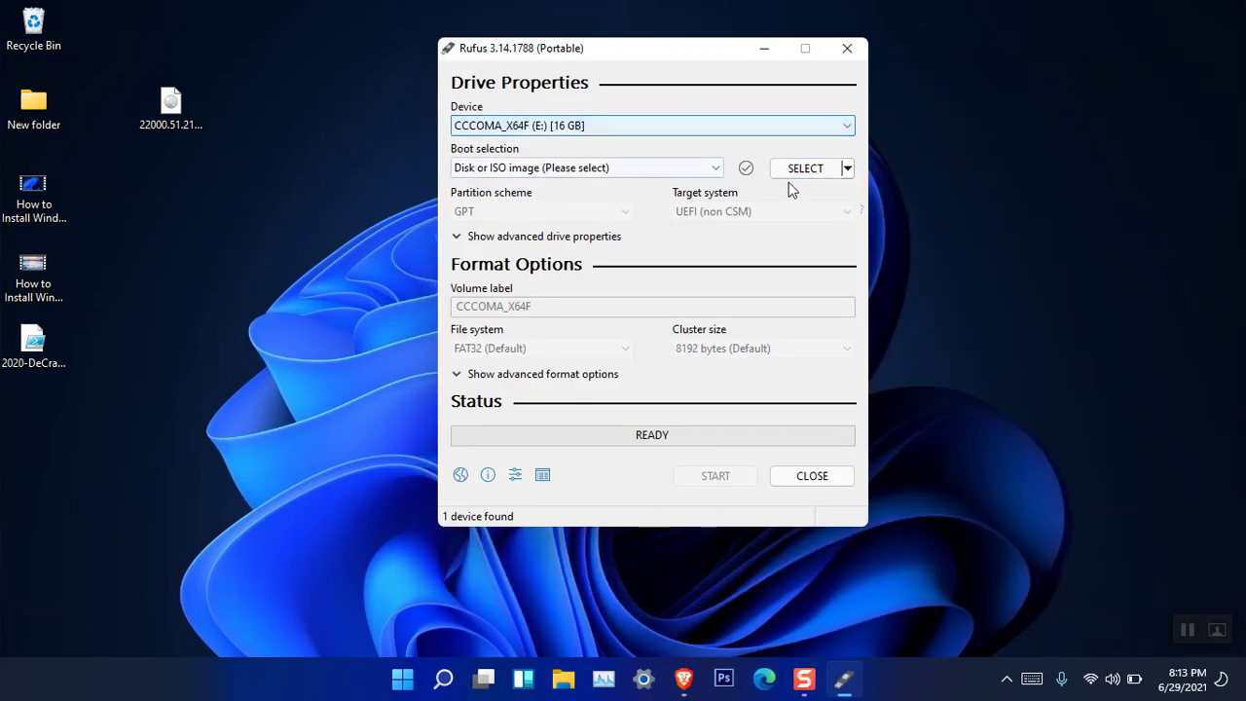
pyautogui.moveTo(662, 52); pyautogui.dragTo(592, 109)
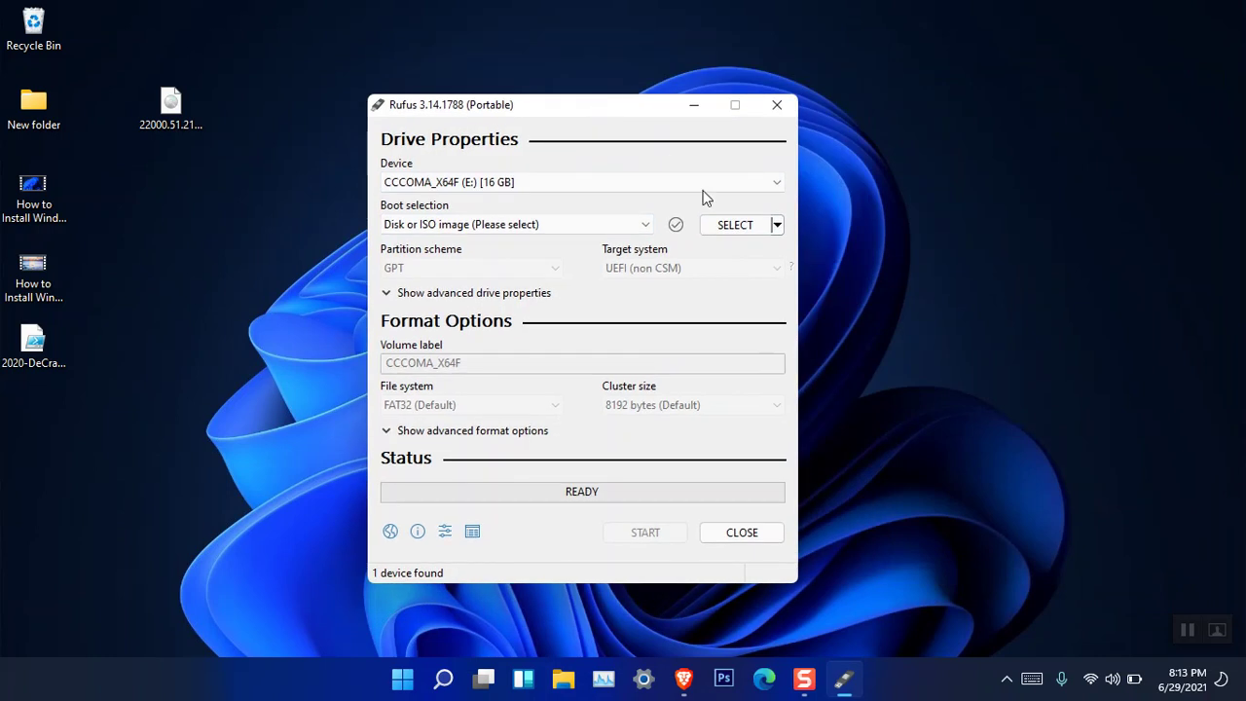
pyautogui.click(739, 224)
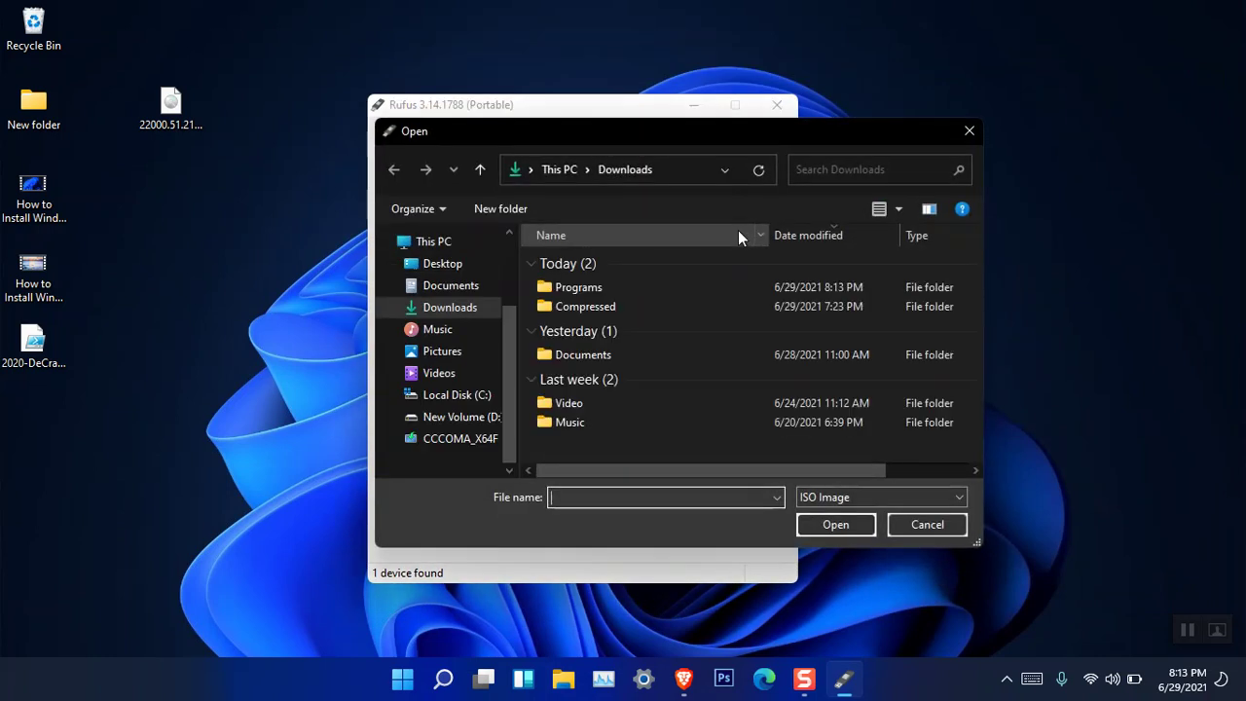
pyautogui.click(454, 292)
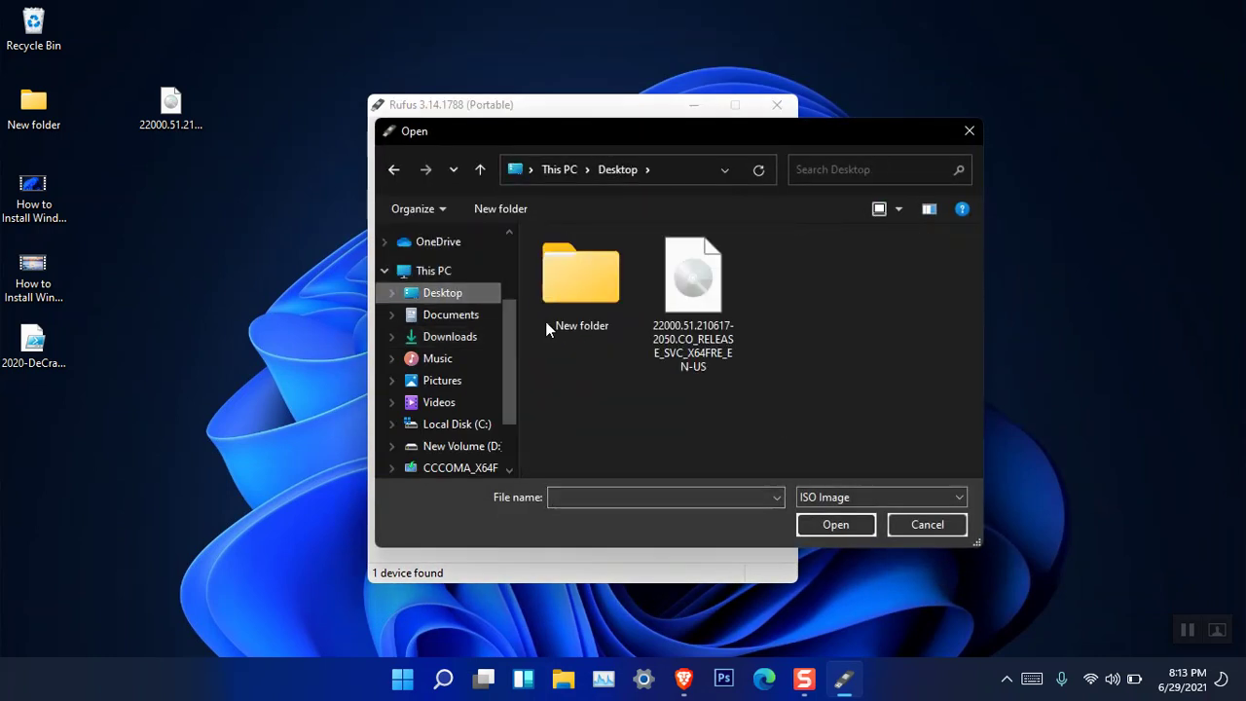
pyautogui.click(685, 289)
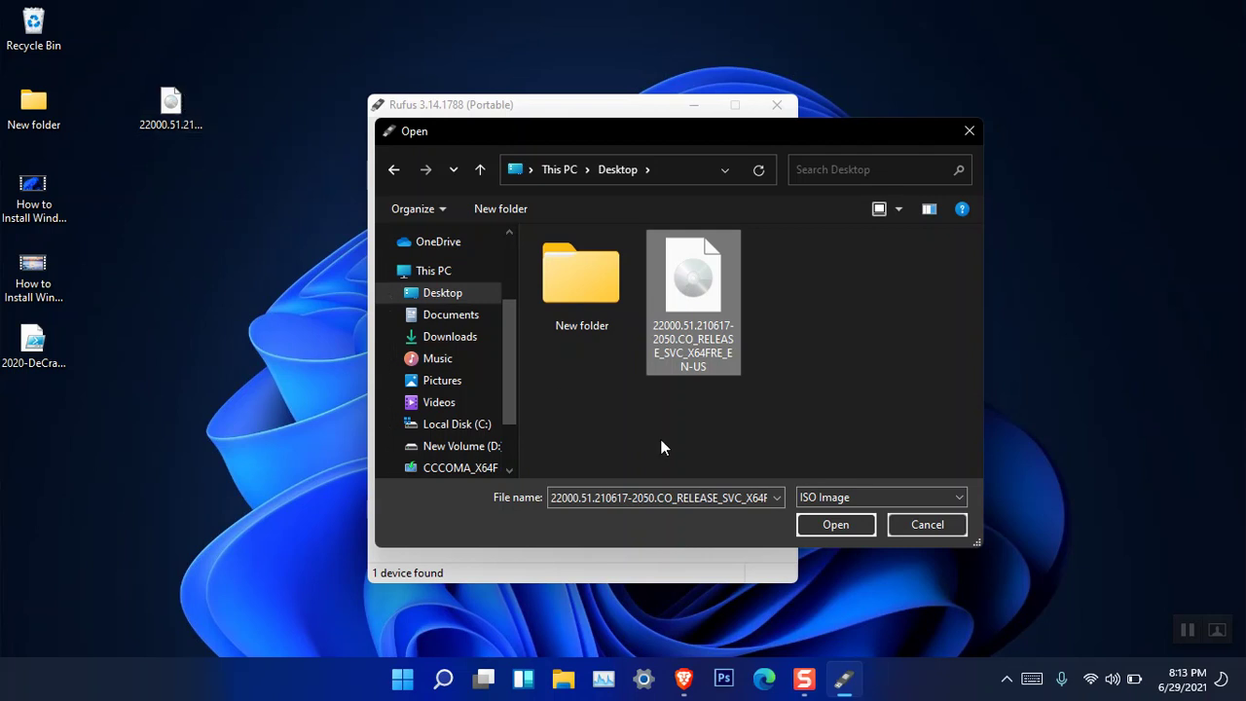
pyautogui.click(839, 526)
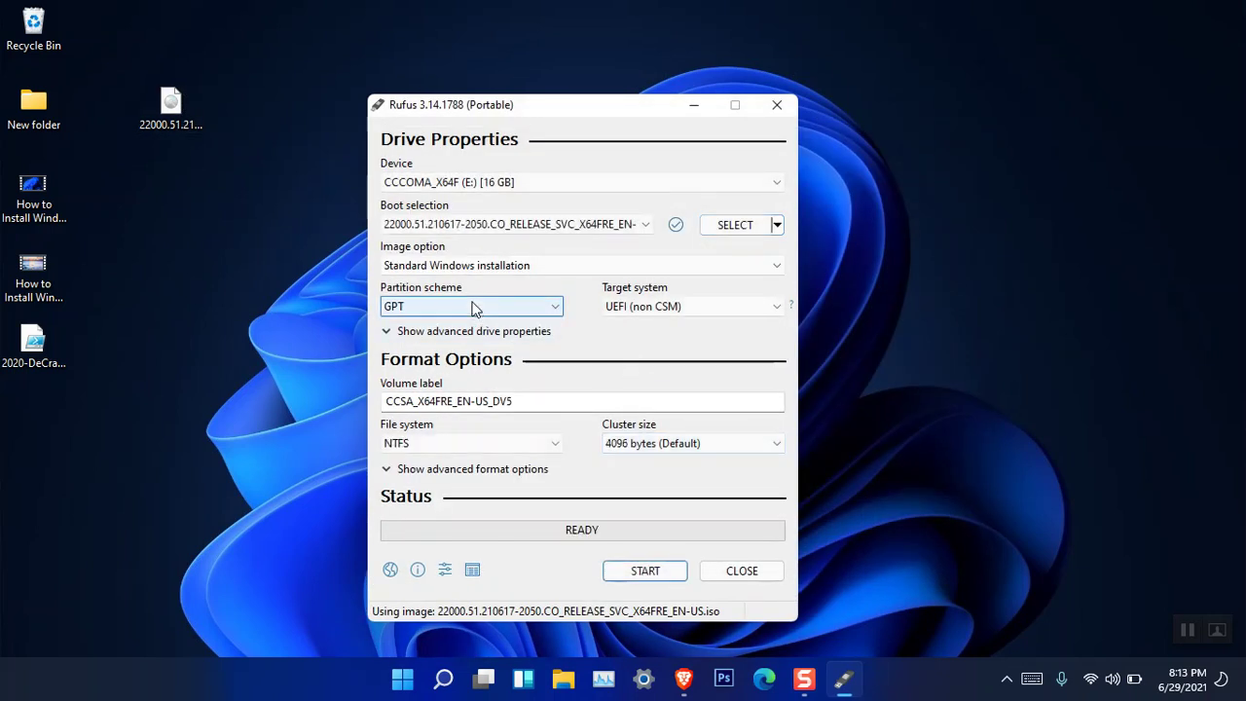
pyautogui.click(475, 308)
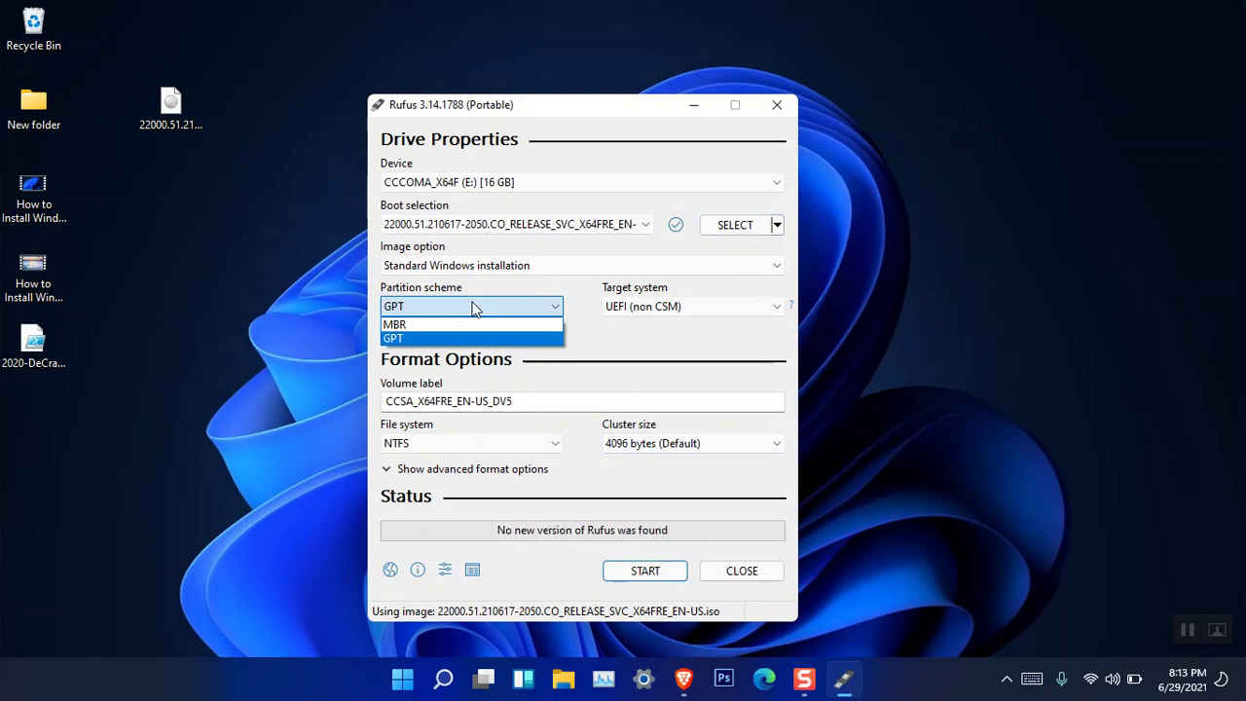
pyautogui.click(473, 338)
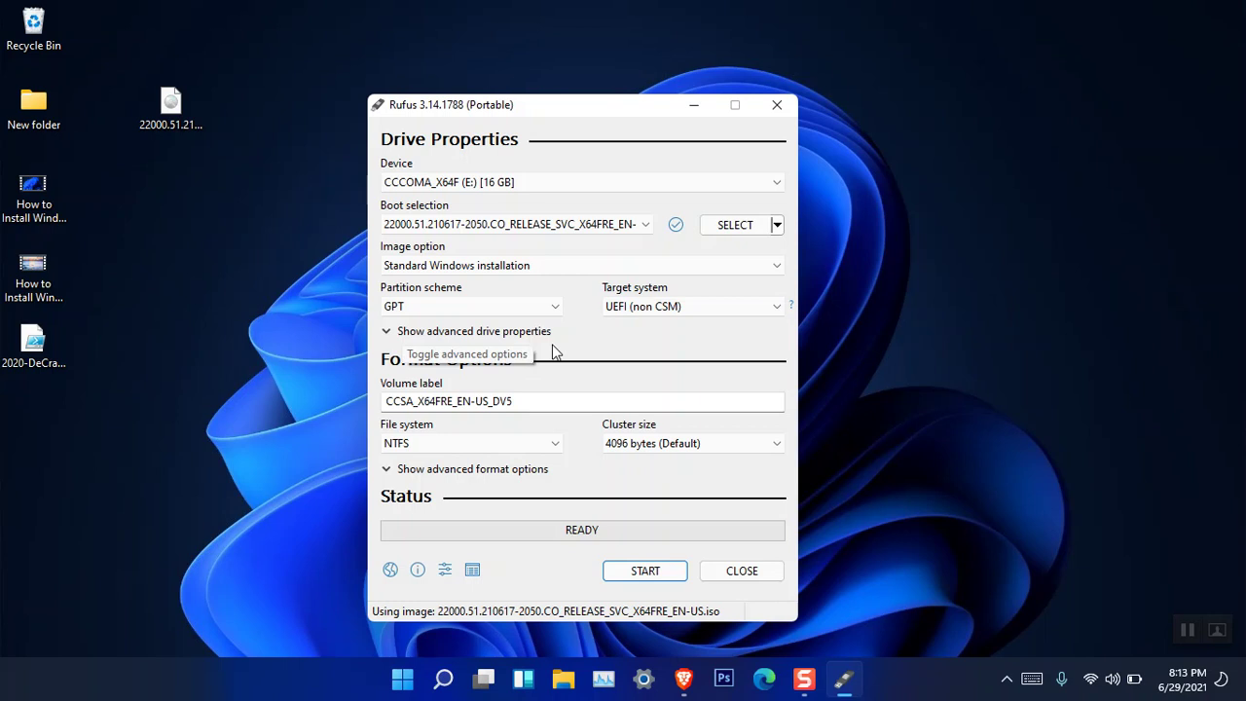
# - Start writing the USB drive and confirm that all its data will be erased
pyautogui.click(635, 575)
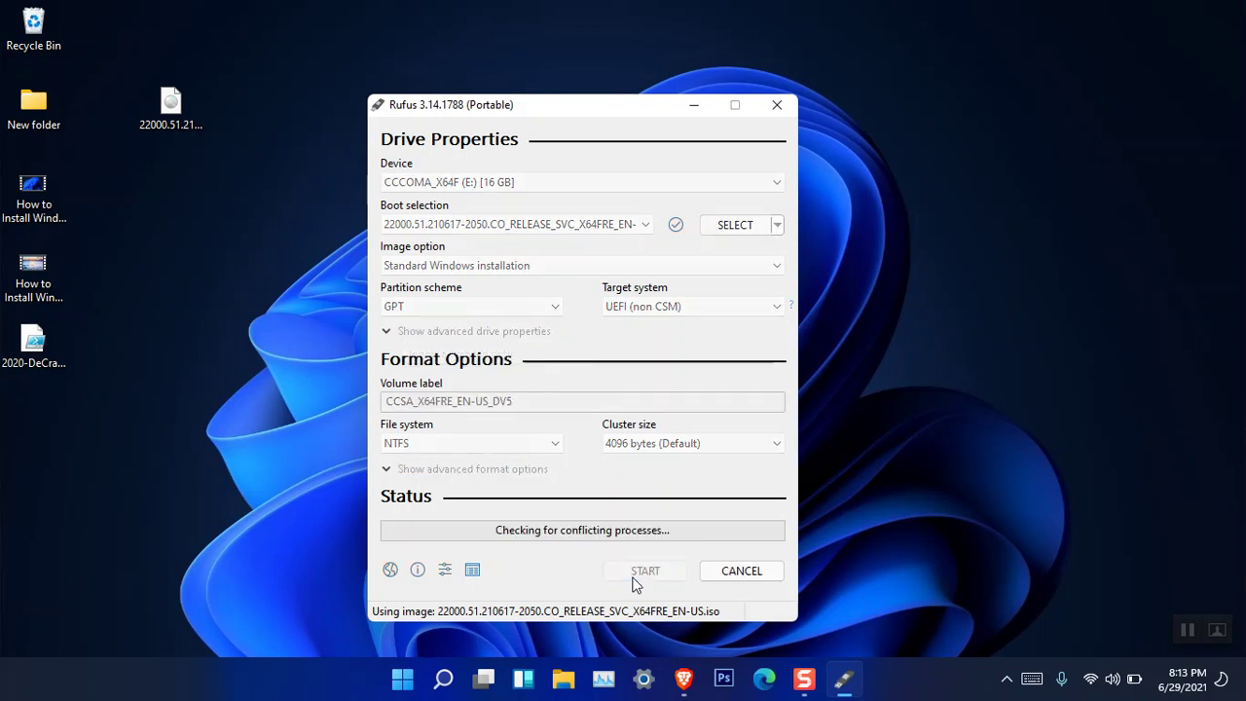
pyautogui.click(687, 406)
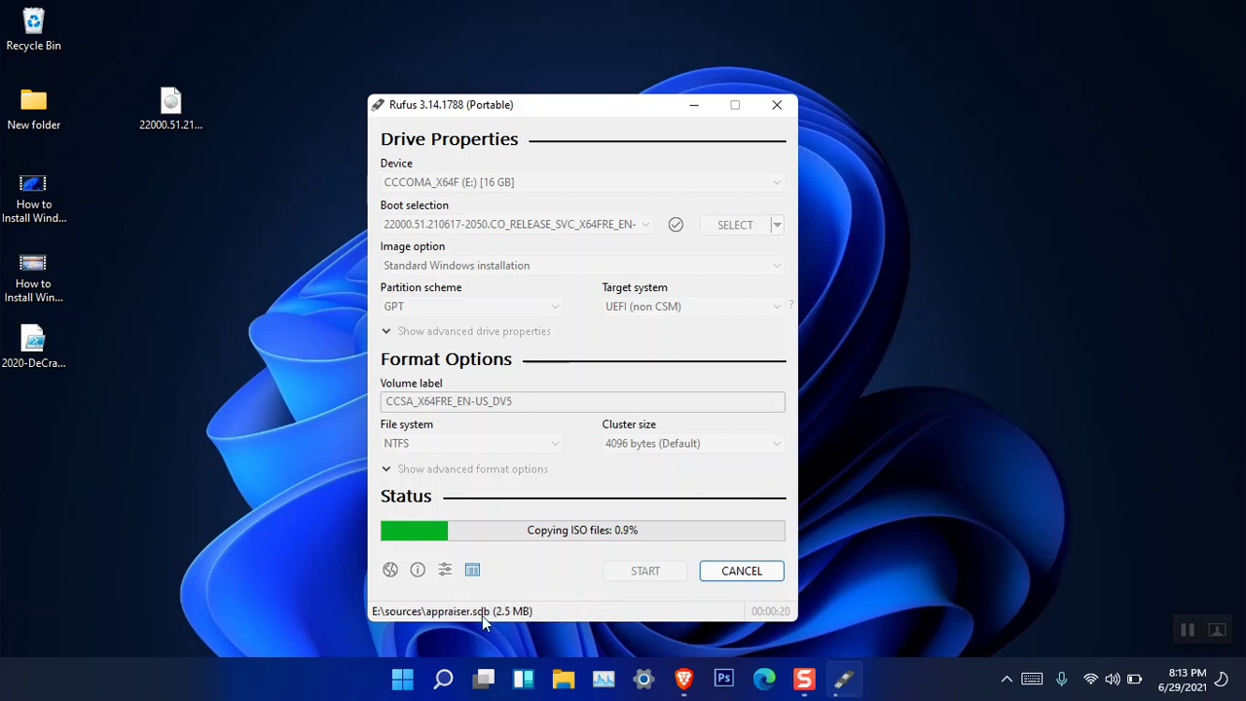
# - Find the KMS_VL_ALL_AIO.cmd activator post in Telegram's IntoGuide.com channel, then close Telegram's window
pyautogui.click(405, 685)
pyautogui.write('tele')
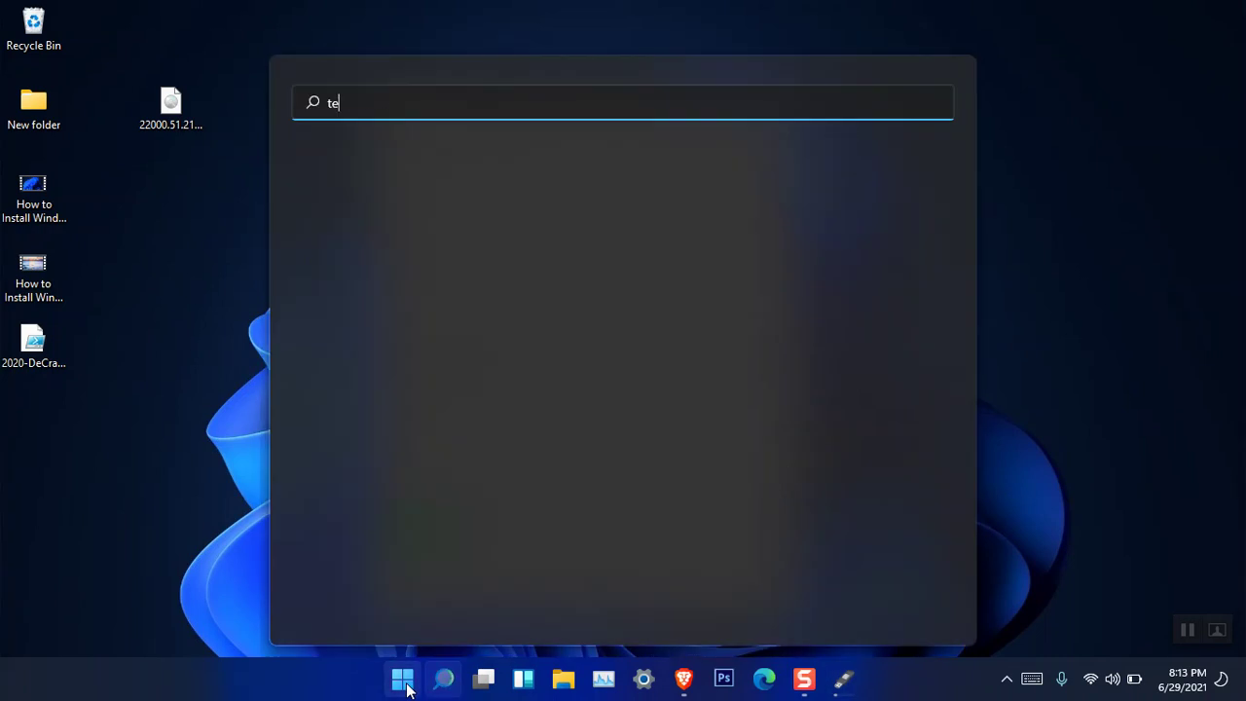
pyautogui.click(405, 685)
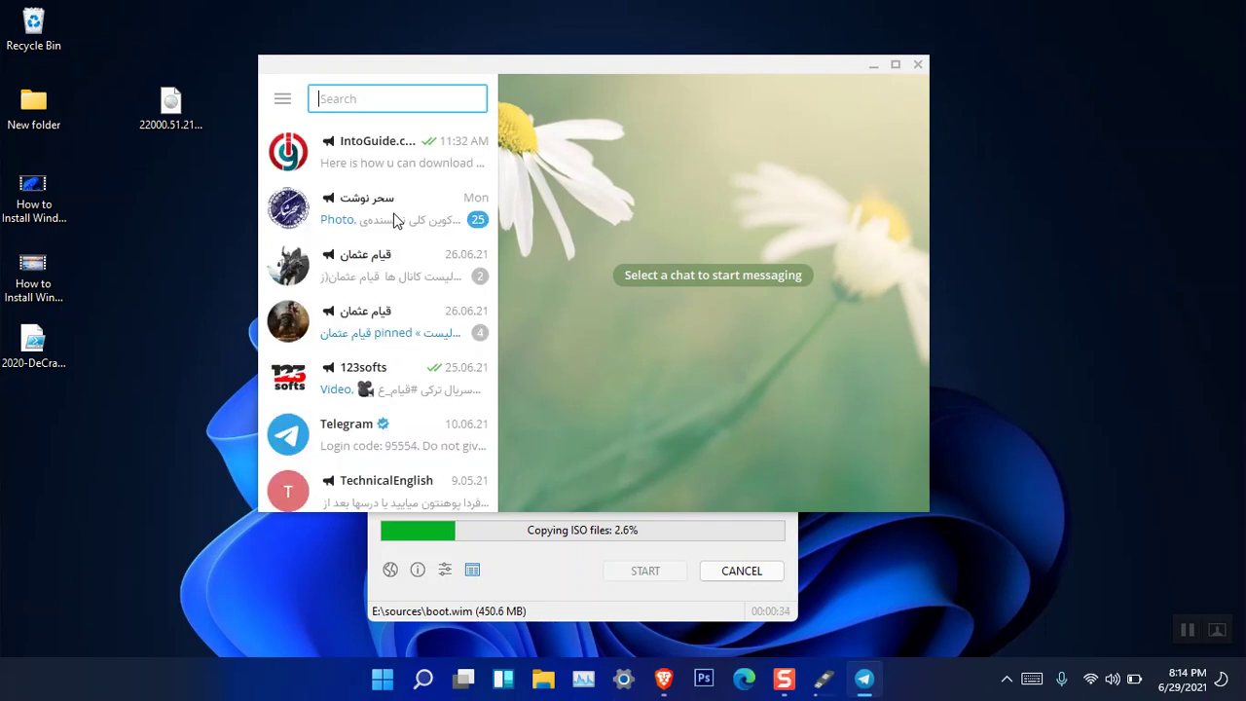
pyautogui.click(398, 171)
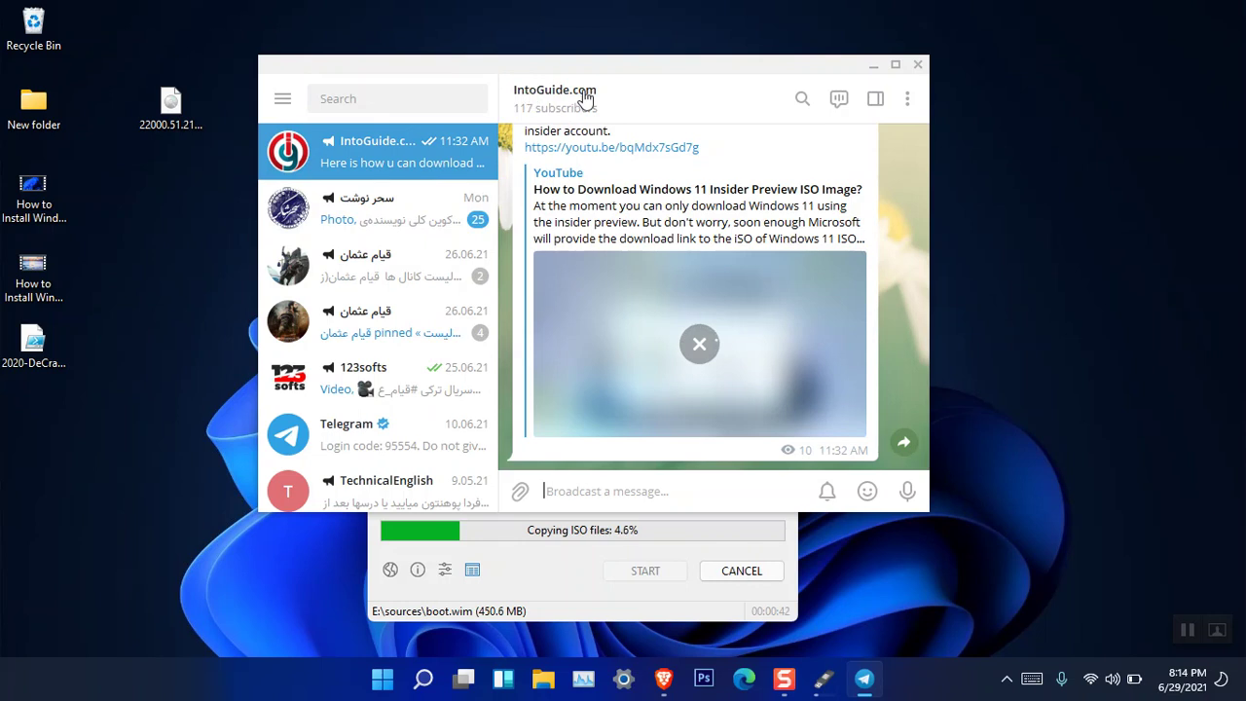
pyautogui.scroll(2, 643, 209)
pyautogui.scroll(2, 651, 234)
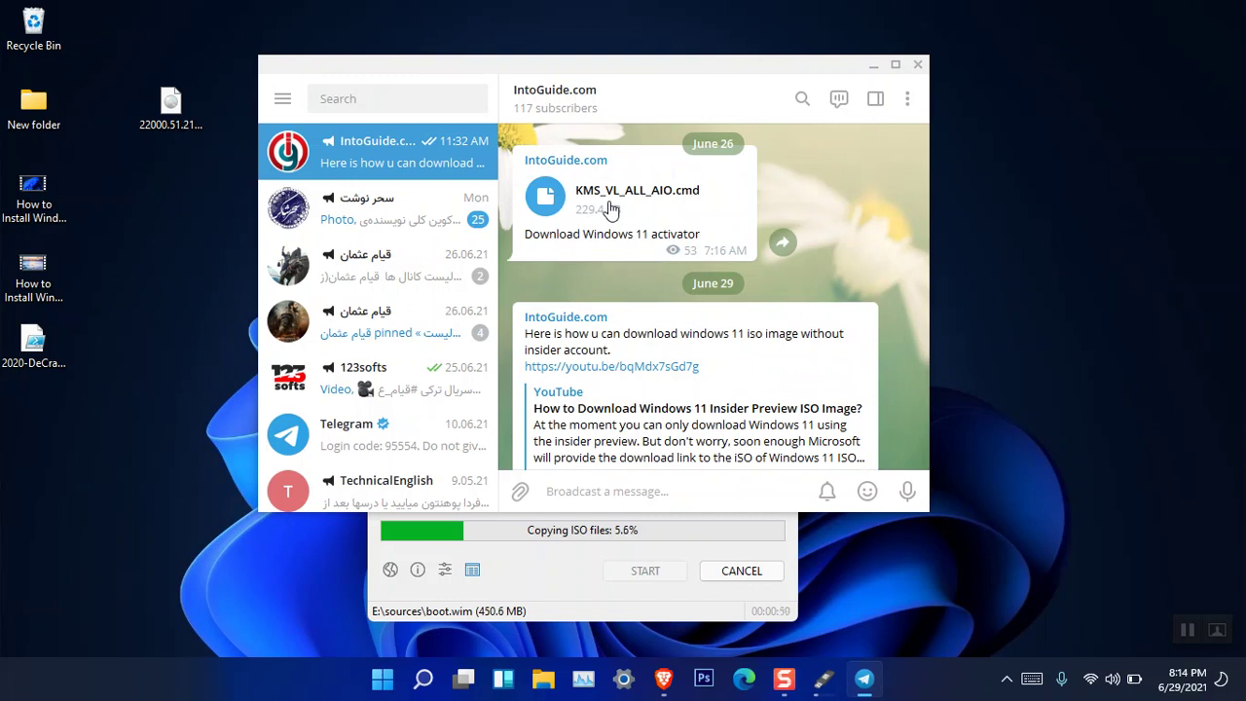
pyautogui.click(918, 65)
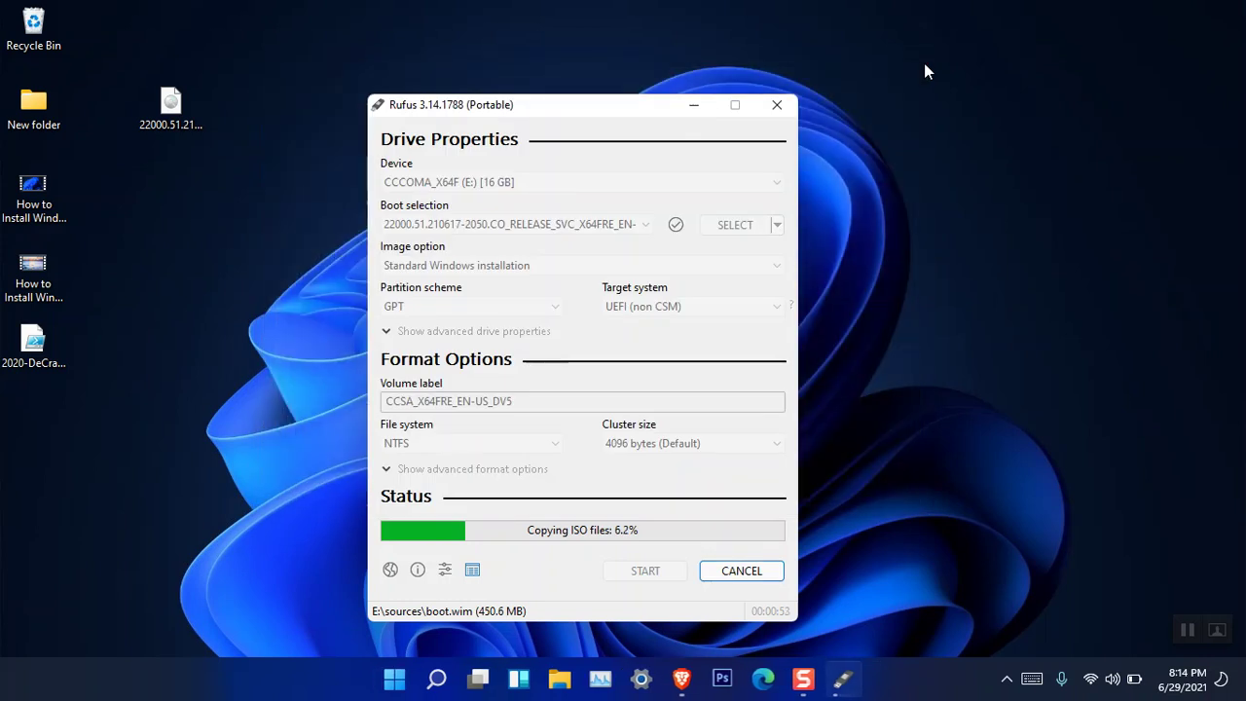
# - Quit Telegram from the tray, then dismiss the Secure Boot notice and close Rufus once READY
pyautogui.click(1008, 680)
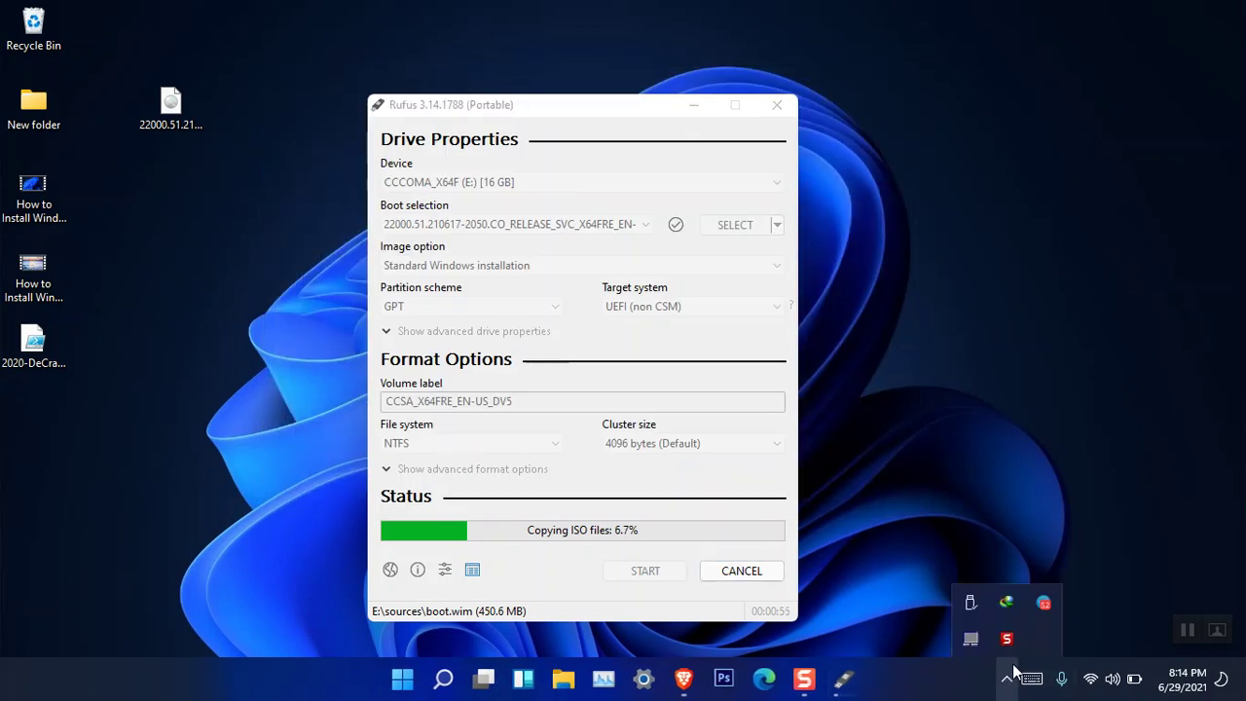
pyautogui.rightClick(1053, 602)
pyautogui.click(1090, 582)
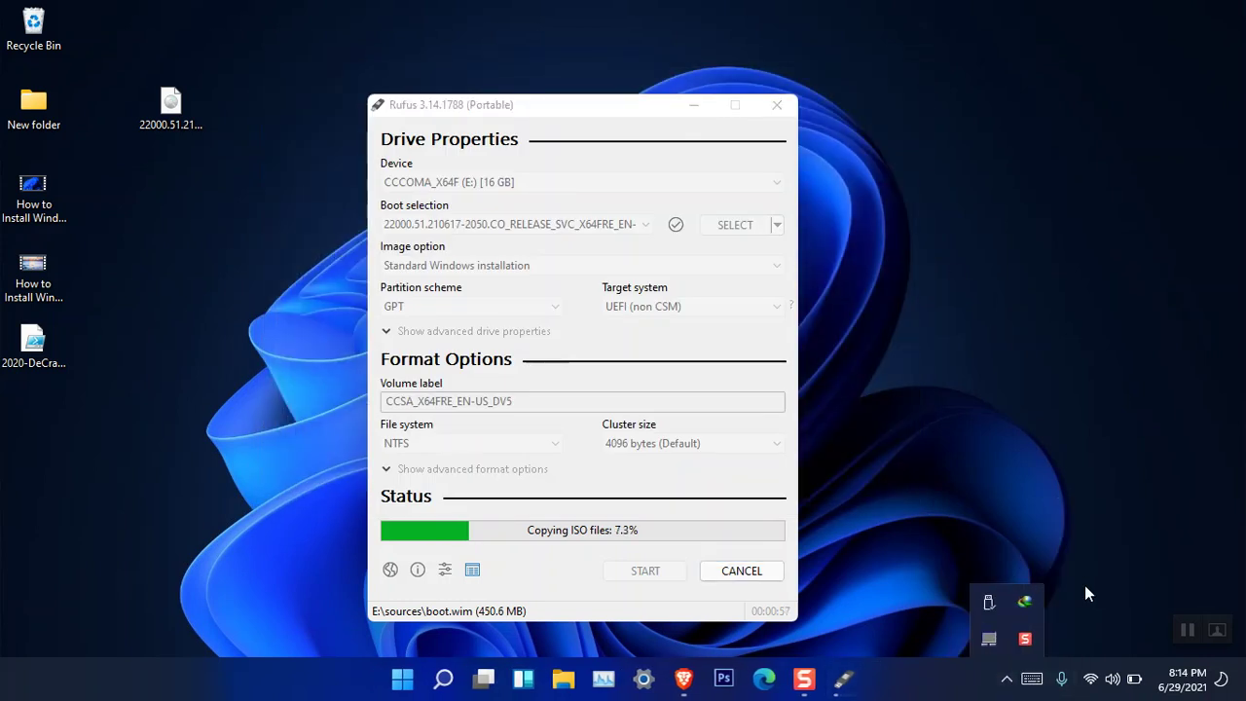
pyautogui.click(1052, 474)
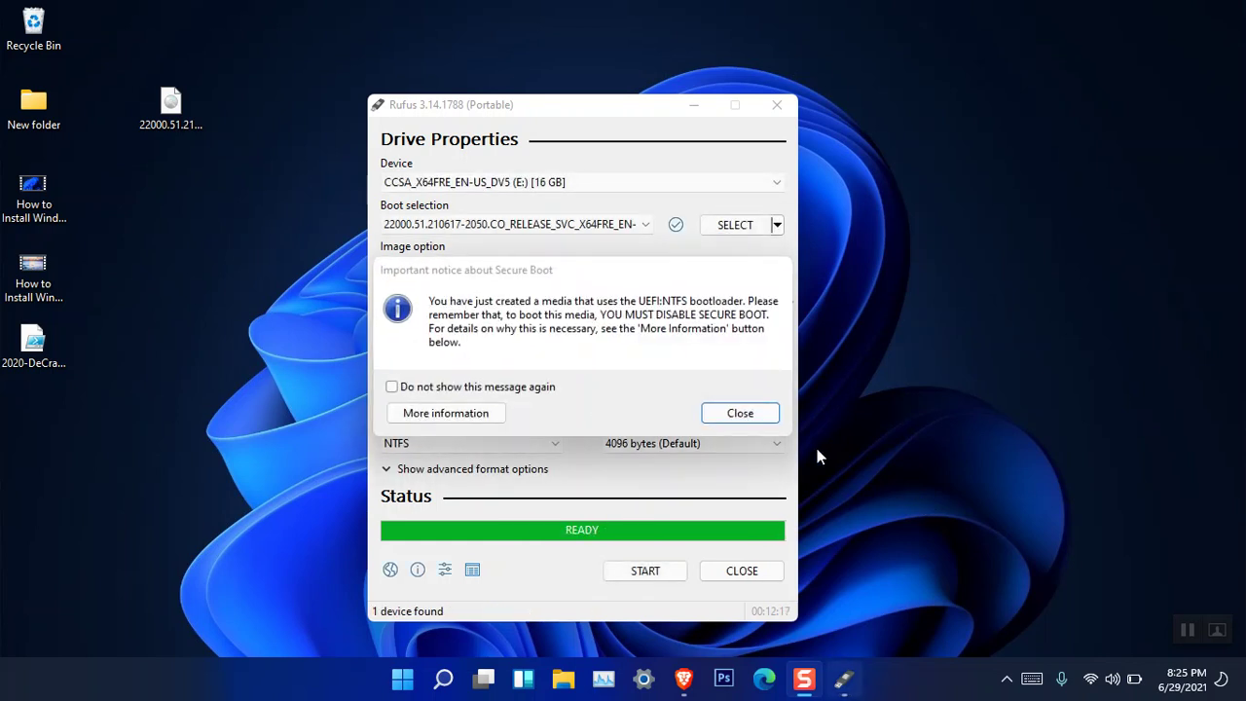
pyautogui.click(748, 419)
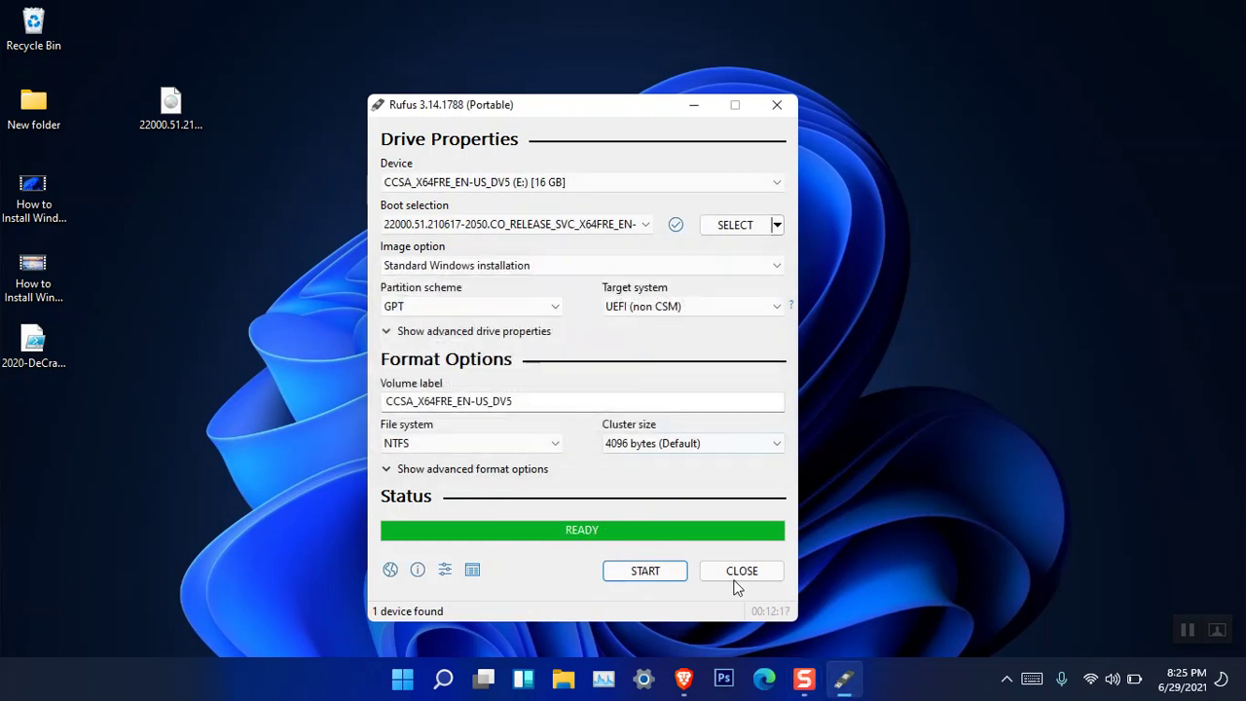
pyautogui.click(738, 573)
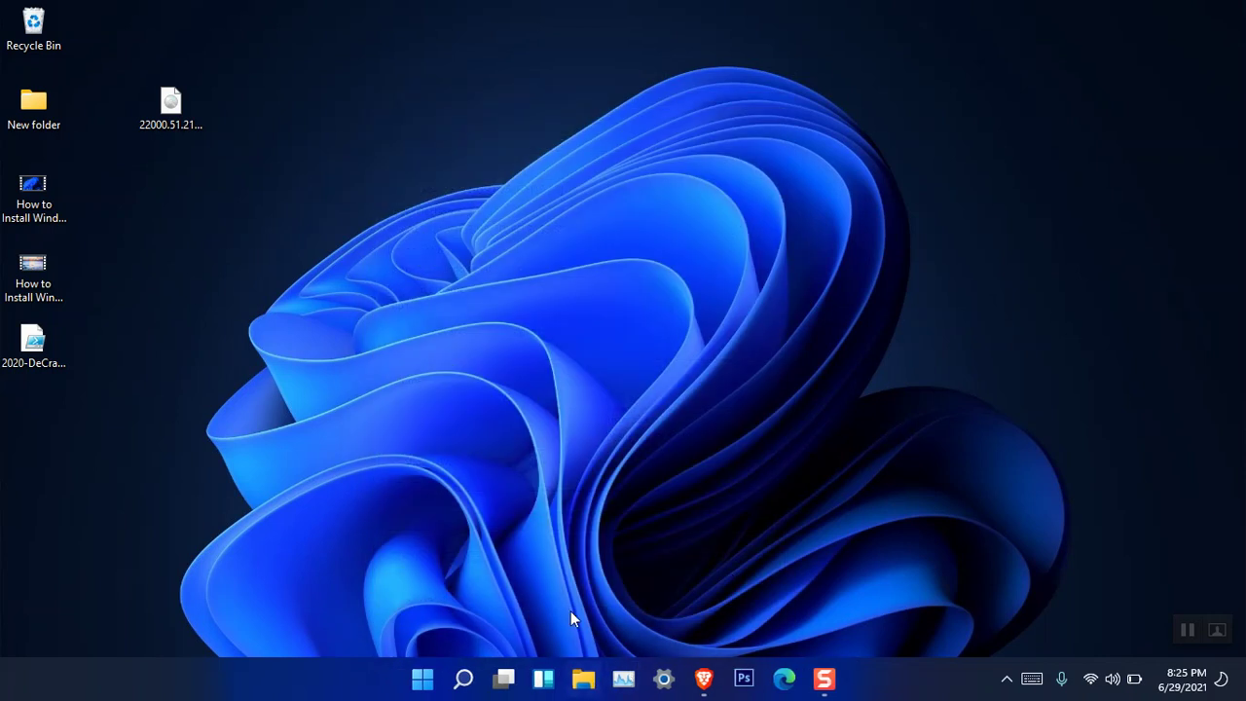
# - Send KMS_VL_ALL_AIO from D:\software\OS to the CCSA (E:) USB drive
pyautogui.press('super+e')
pyautogui.click(878, 389)
pyautogui.doubleClick(878, 390)
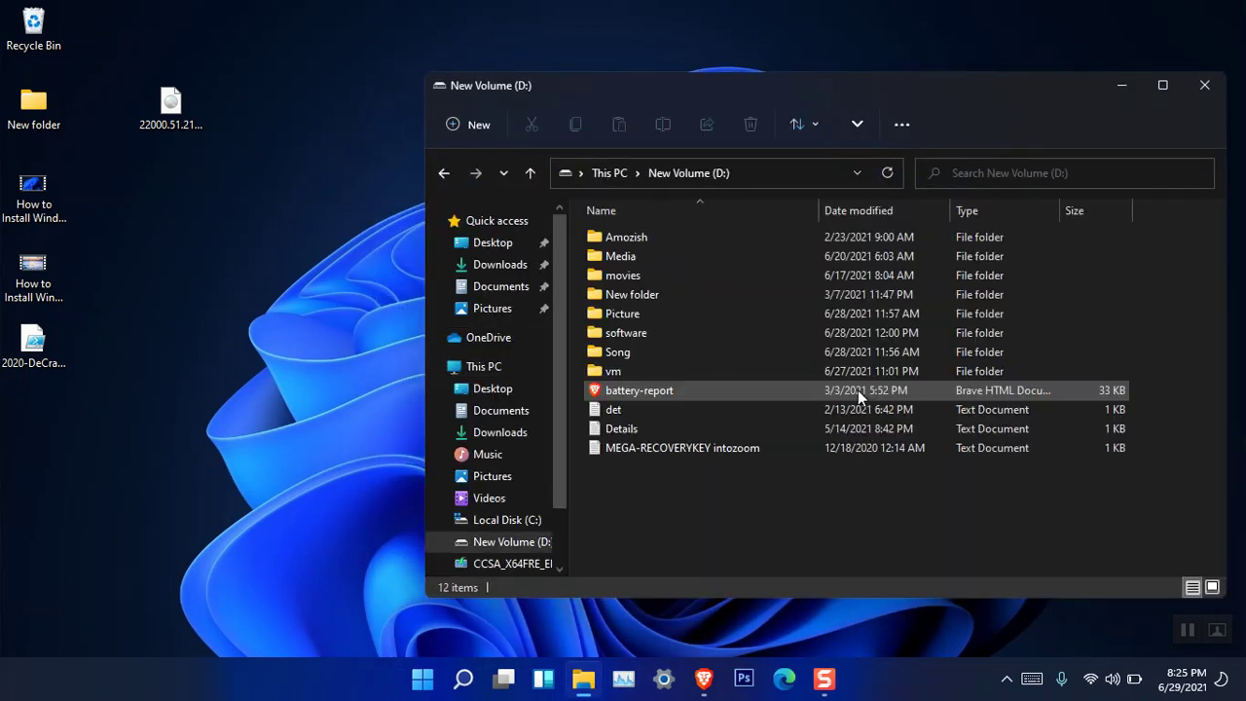
pyautogui.doubleClick(676, 338)
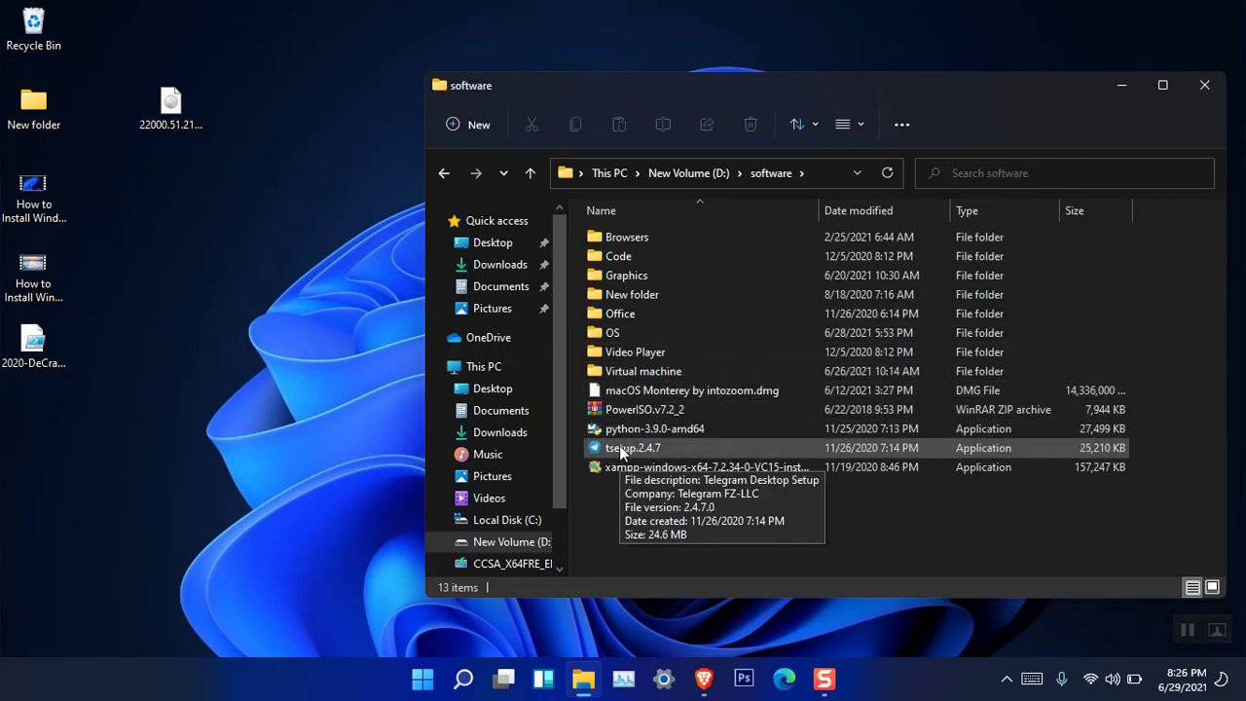
pyautogui.doubleClick(615, 332)
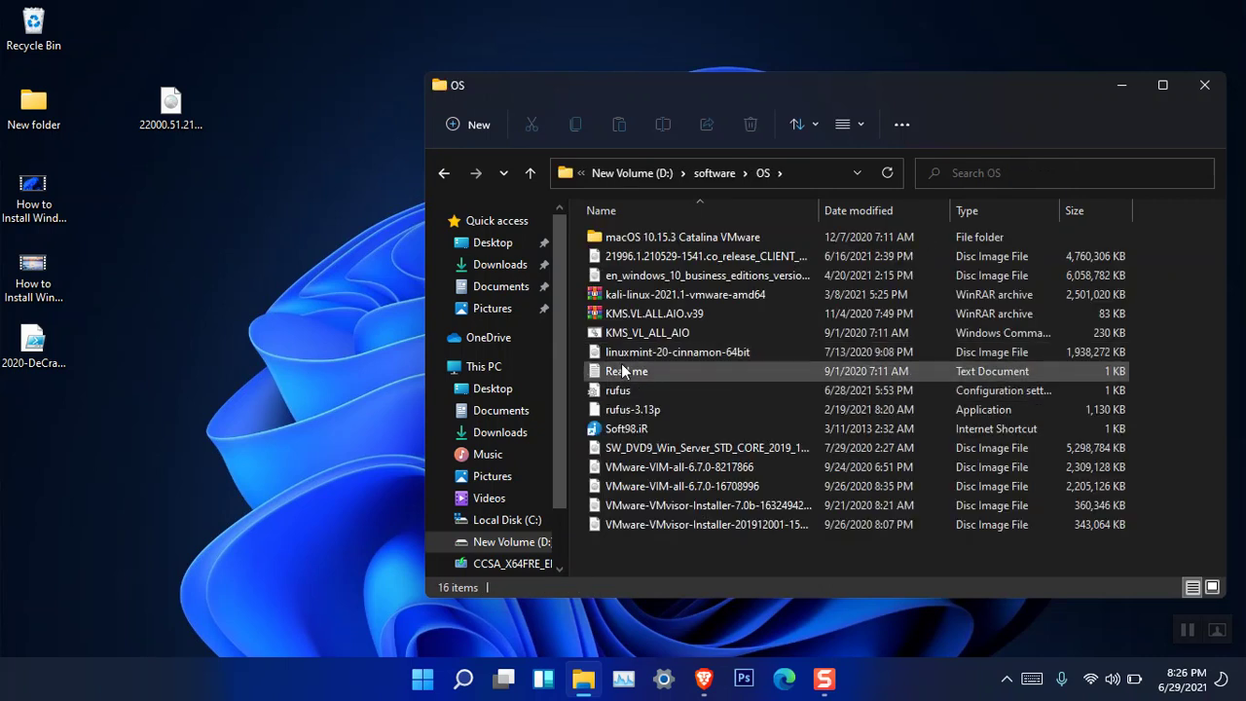
pyautogui.rightClick(623, 334)
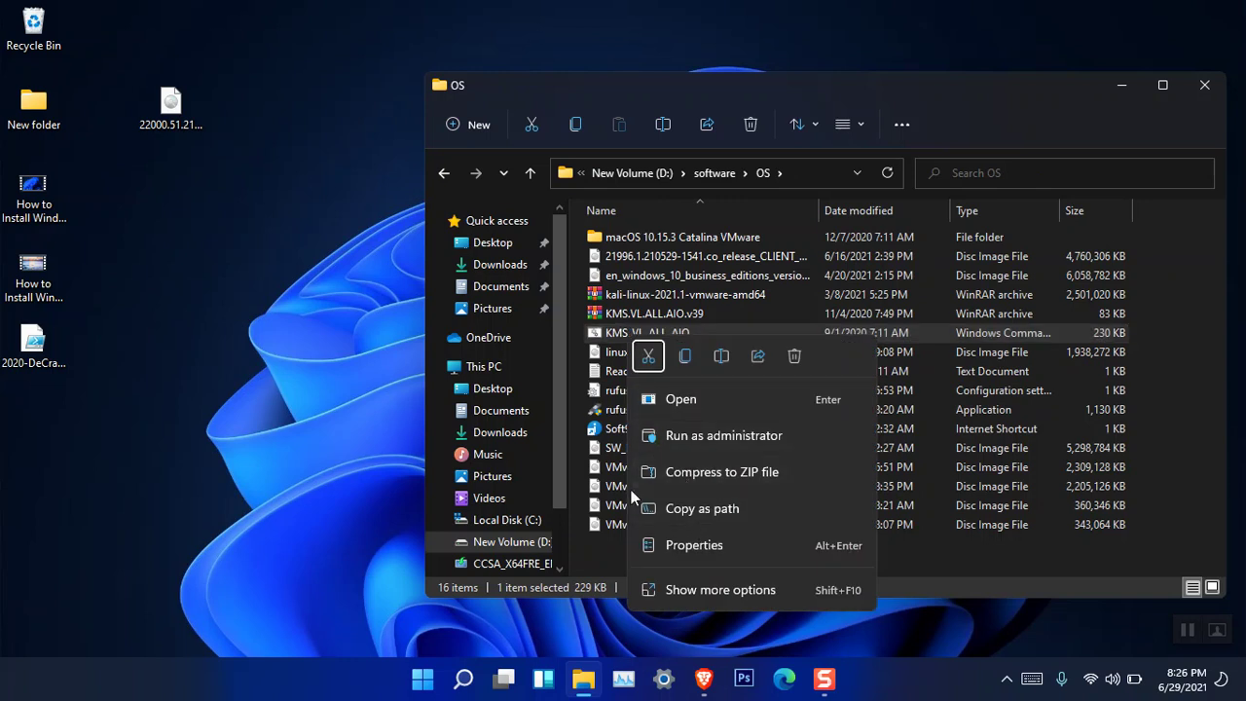
pyautogui.click(676, 593)
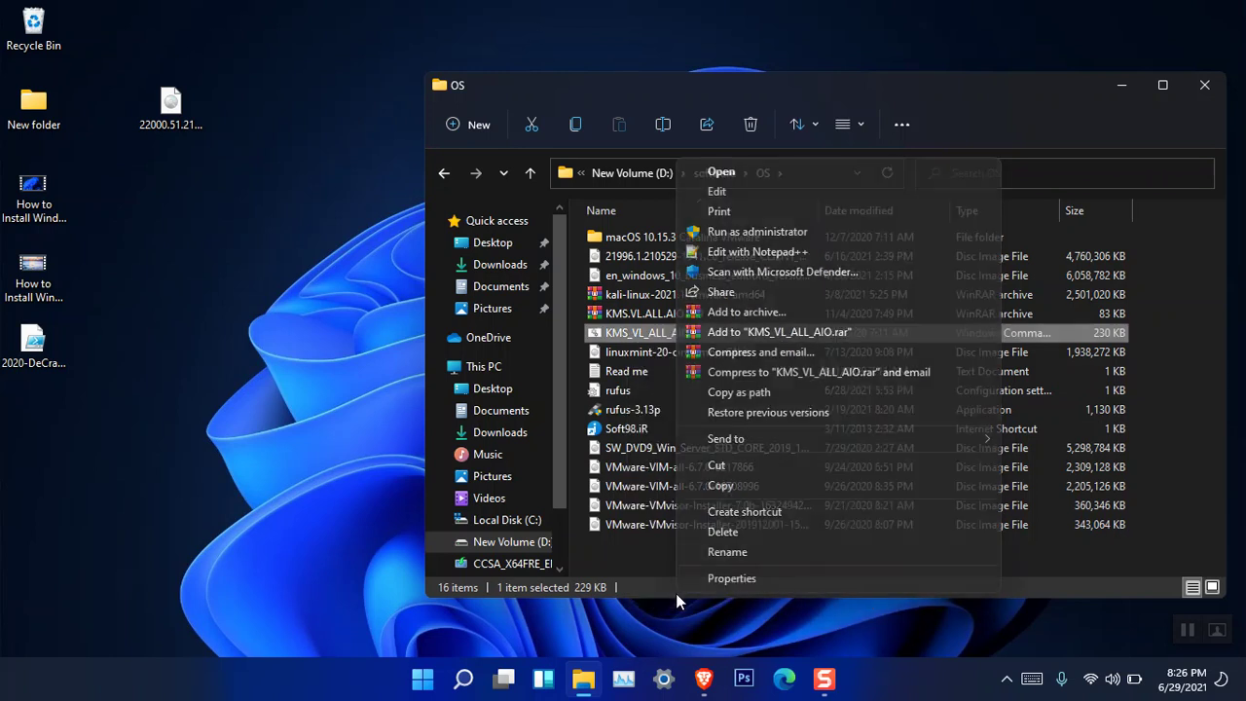
pyautogui.moveTo(842, 439)
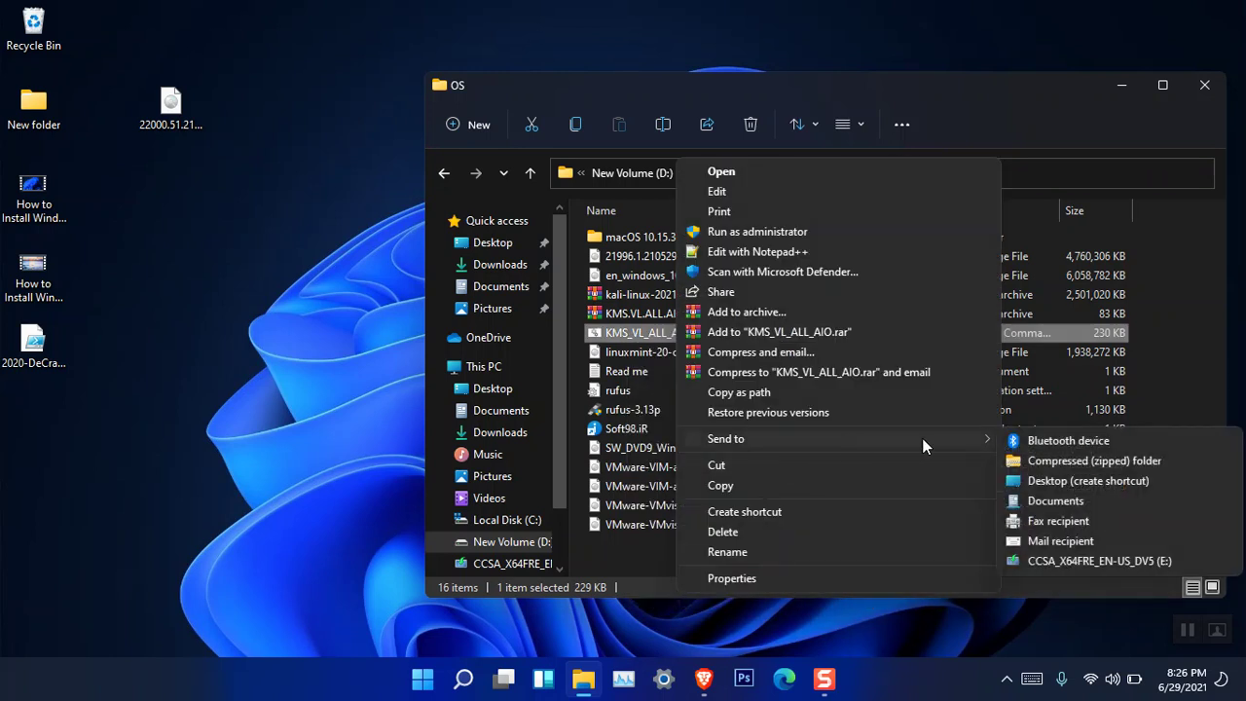
pyautogui.click(1057, 558)
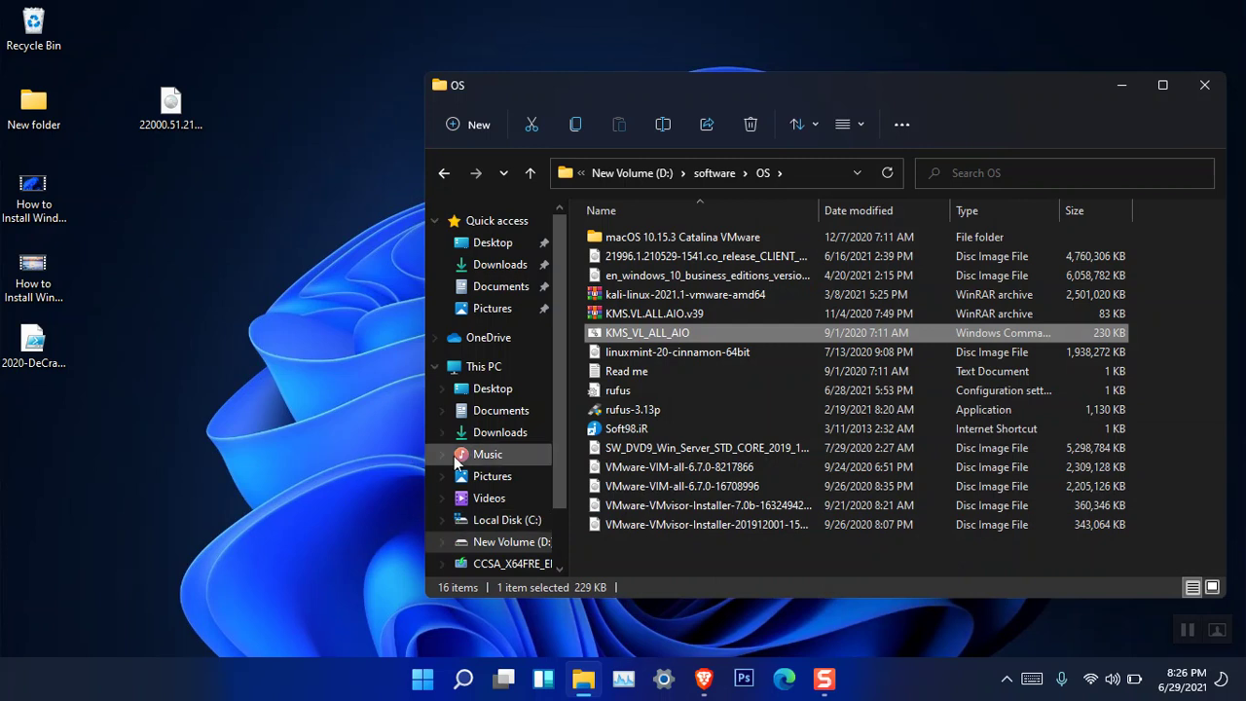
# - Check that KMS_VL_ALL_AIO now sits on the E: USB drive, then close Explorer
pyautogui.click(479, 367)
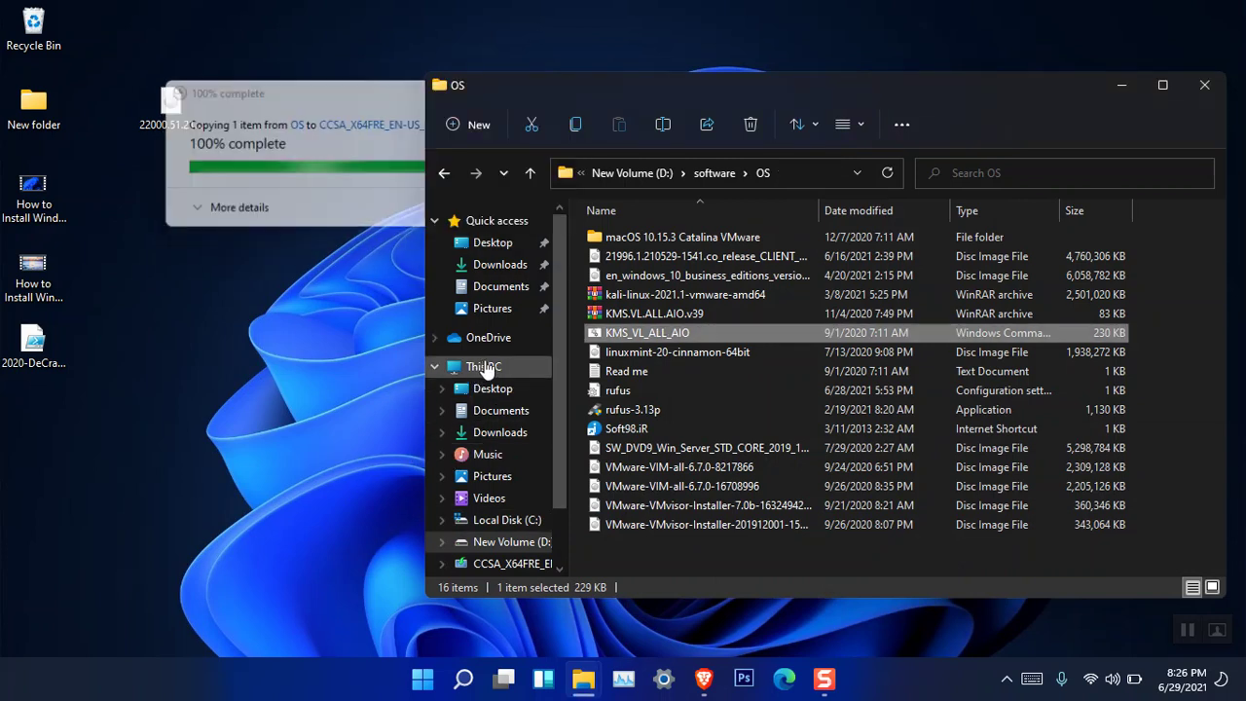
pyautogui.doubleClick(676, 425)
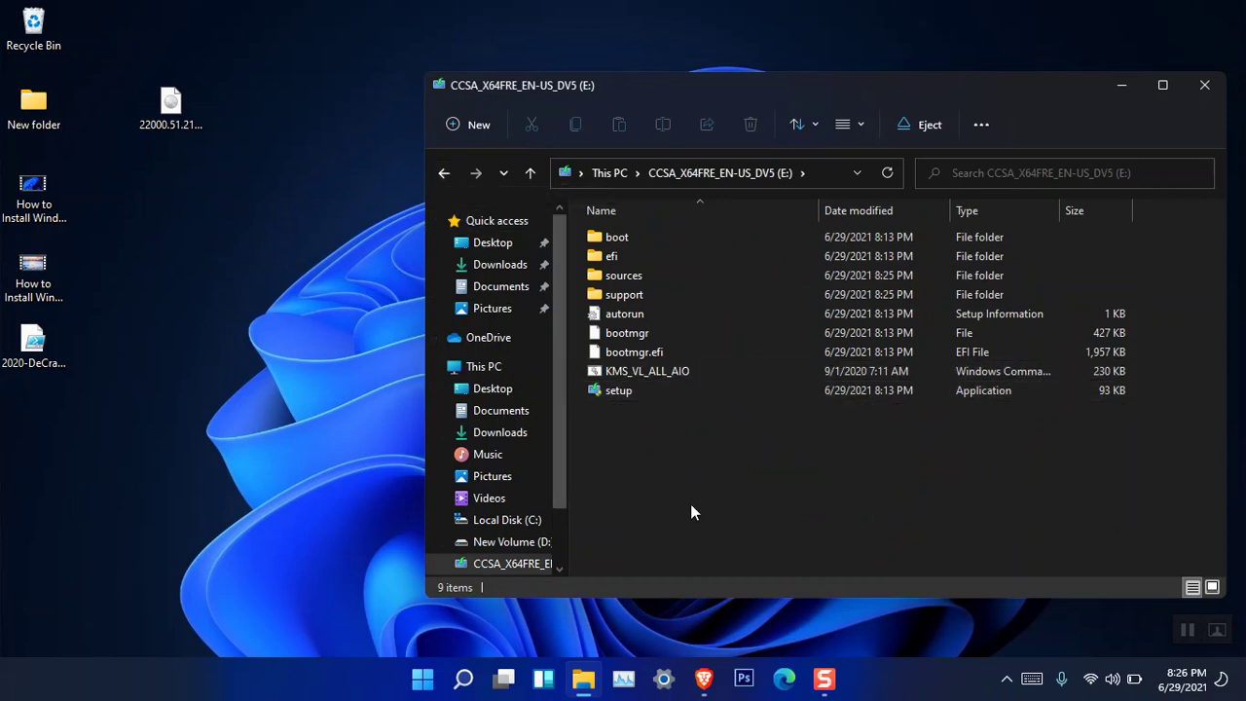
pyautogui.click(1204, 85)
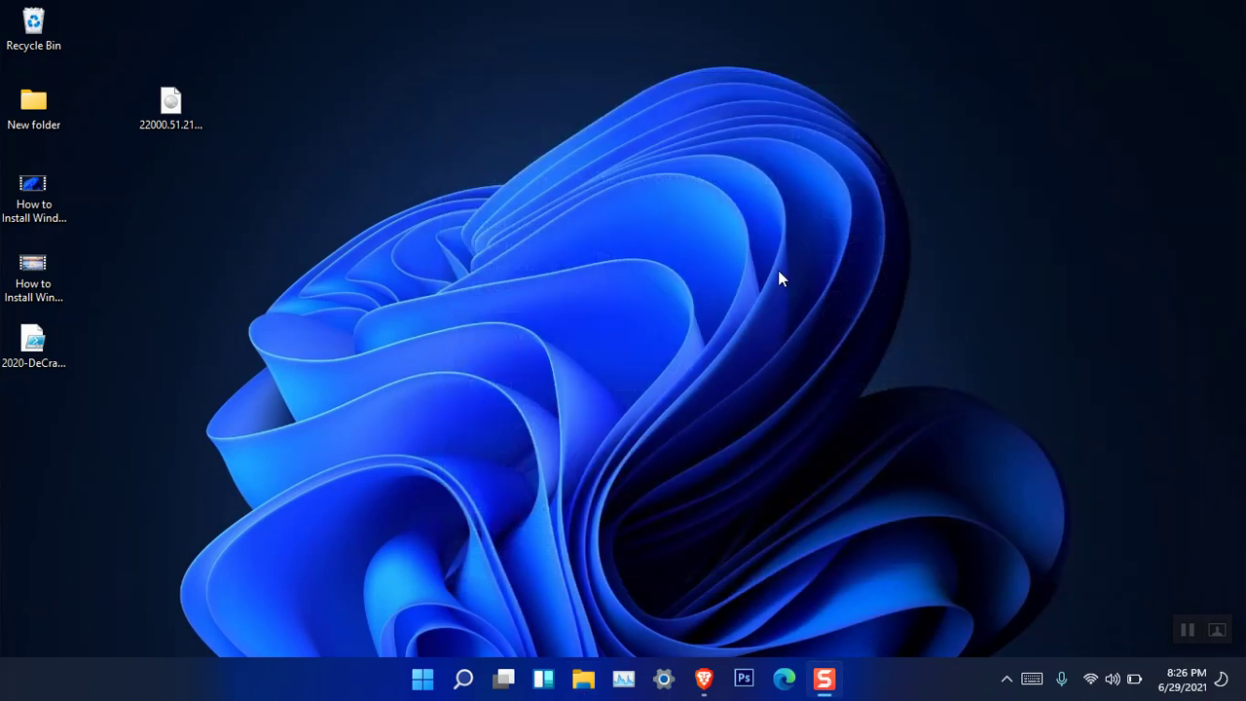